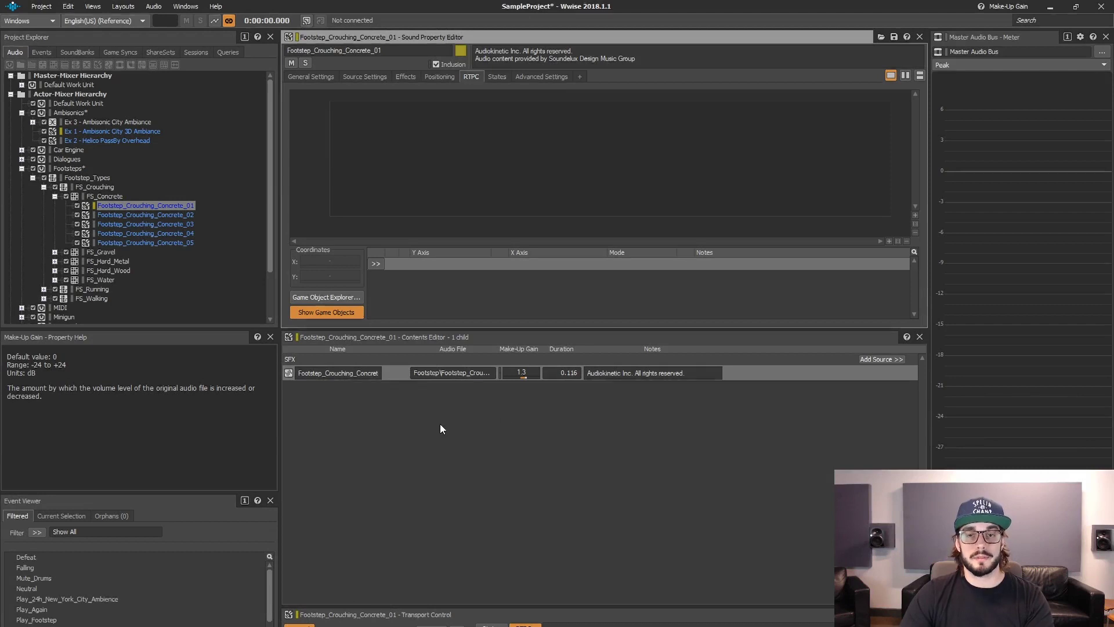
Preview the other crouching concrete footstep waveforms in the Source Editor, then close it.
{"action": "double_click", "coordinate": [396, 375]}
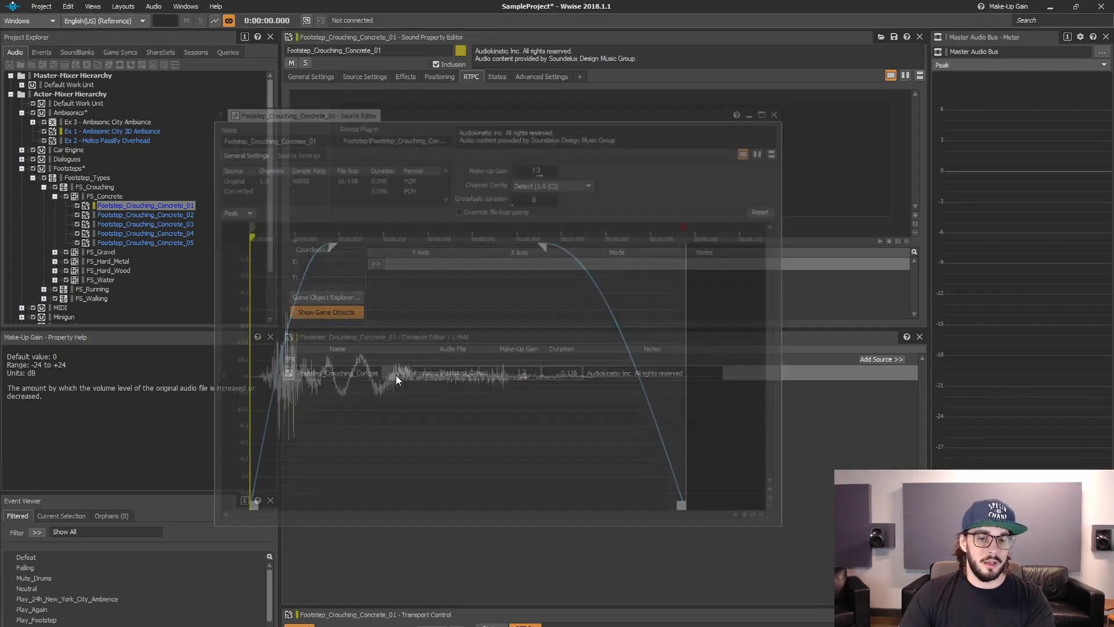
{"action": "left_click_drag", "start_coordinate": [624, 115], "coordinate": [972, 70]}
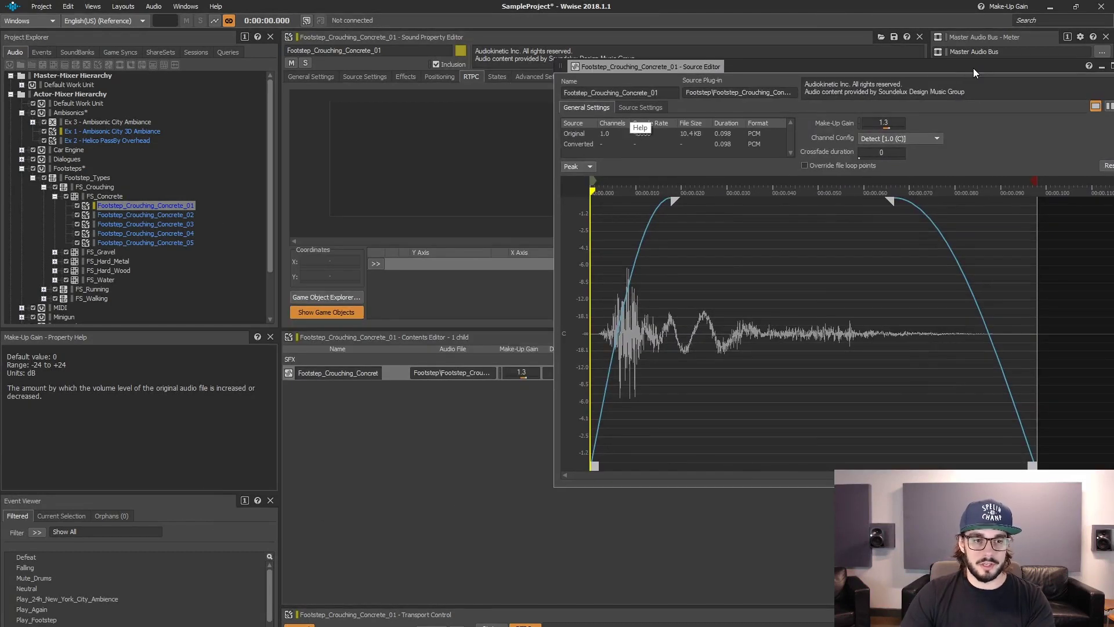
{"action": "left_click", "coordinate": [169, 226]}
{"action": "left_click", "coordinate": [171, 242]}
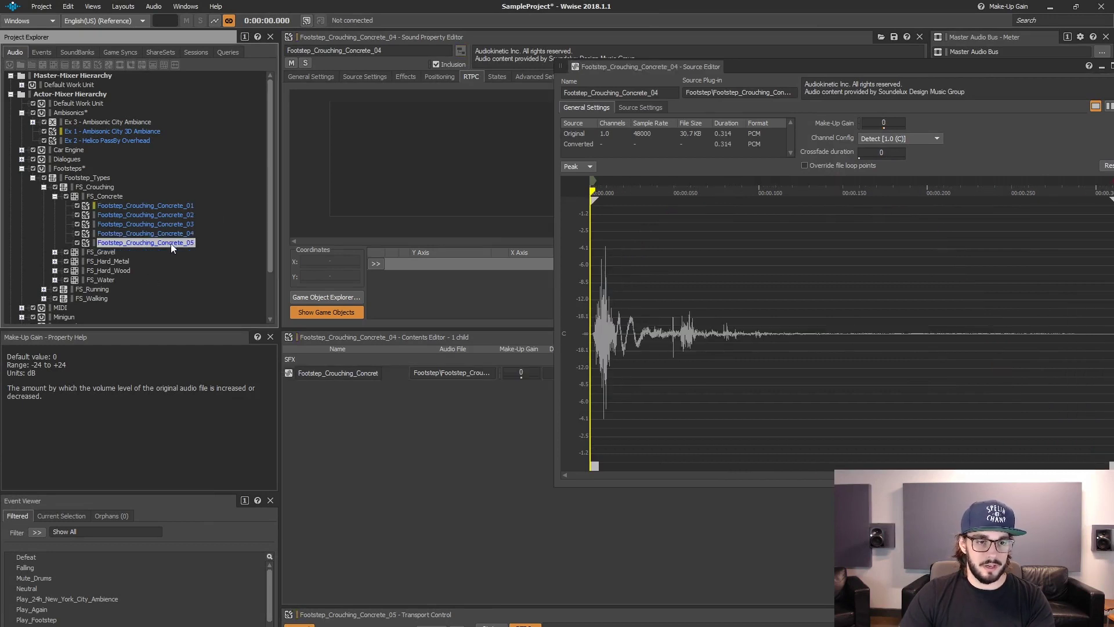
{"action": "left_click", "coordinate": [175, 212]}
{"action": "double_click", "coordinate": [1010, 68]}
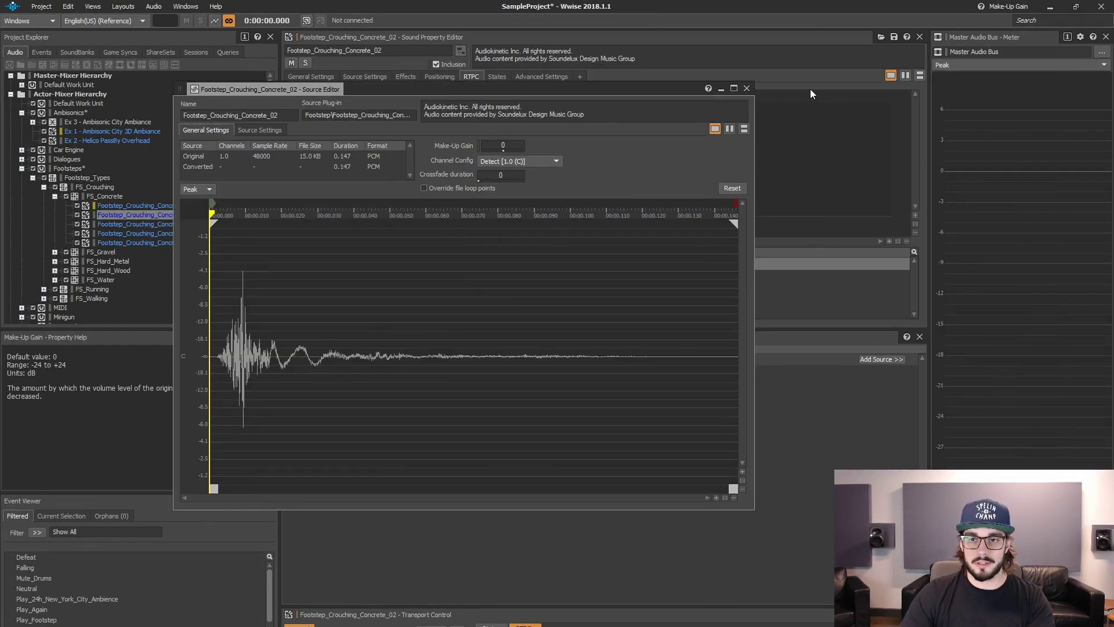
{"action": "left_click", "coordinate": [746, 88]}
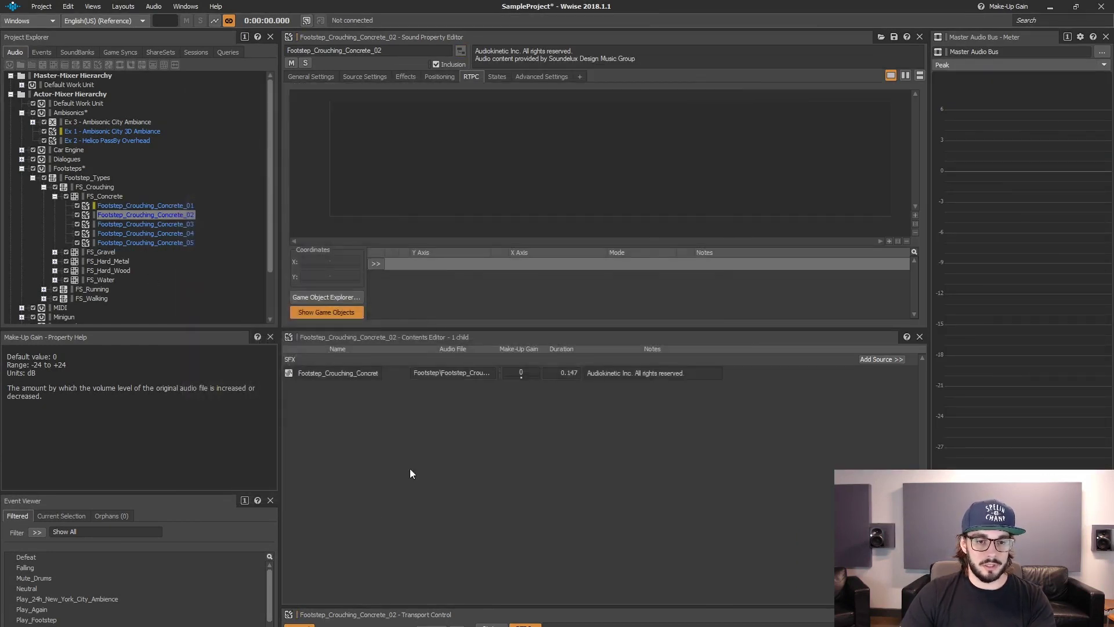
Reopen the Source Editor and show Footstep_Crouching_Concrete_01 in it.
{"action": "left_click", "coordinate": [476, 343]}
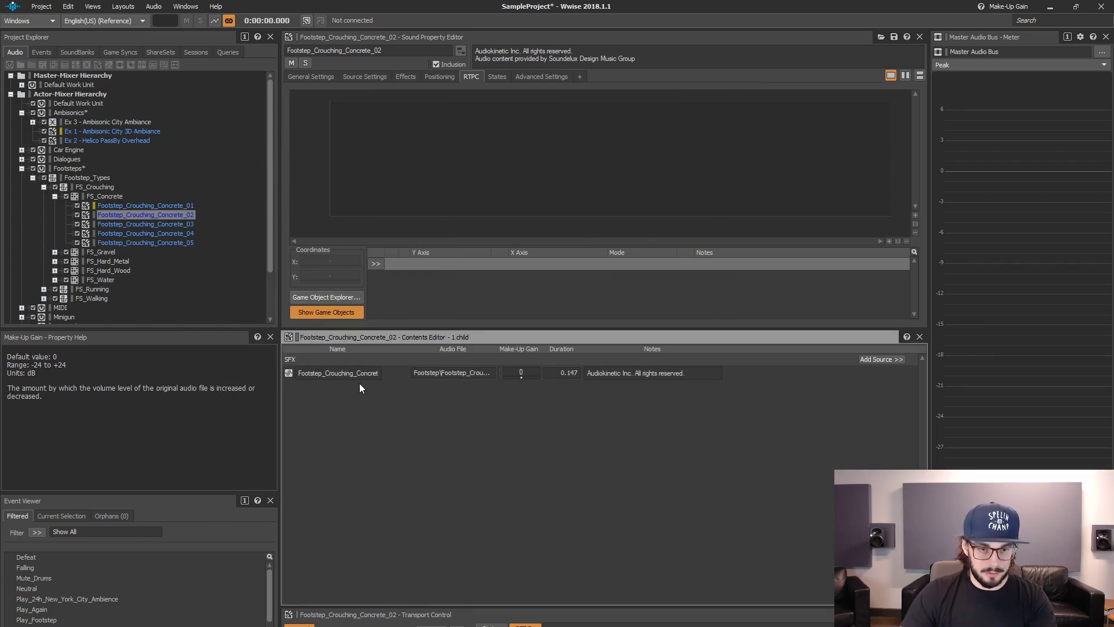
{"action": "double_click", "coordinate": [291, 372]}
{"action": "left_click_drag", "start_coordinate": [501, 88], "coordinate": [602, 41]}
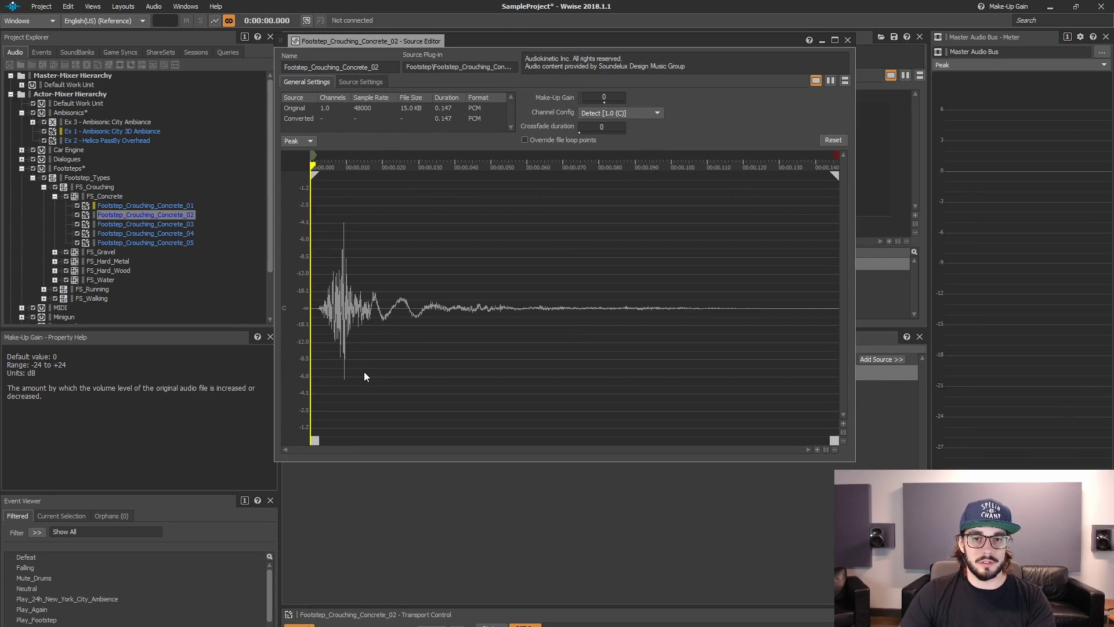
{"action": "left_click", "coordinate": [162, 206]}
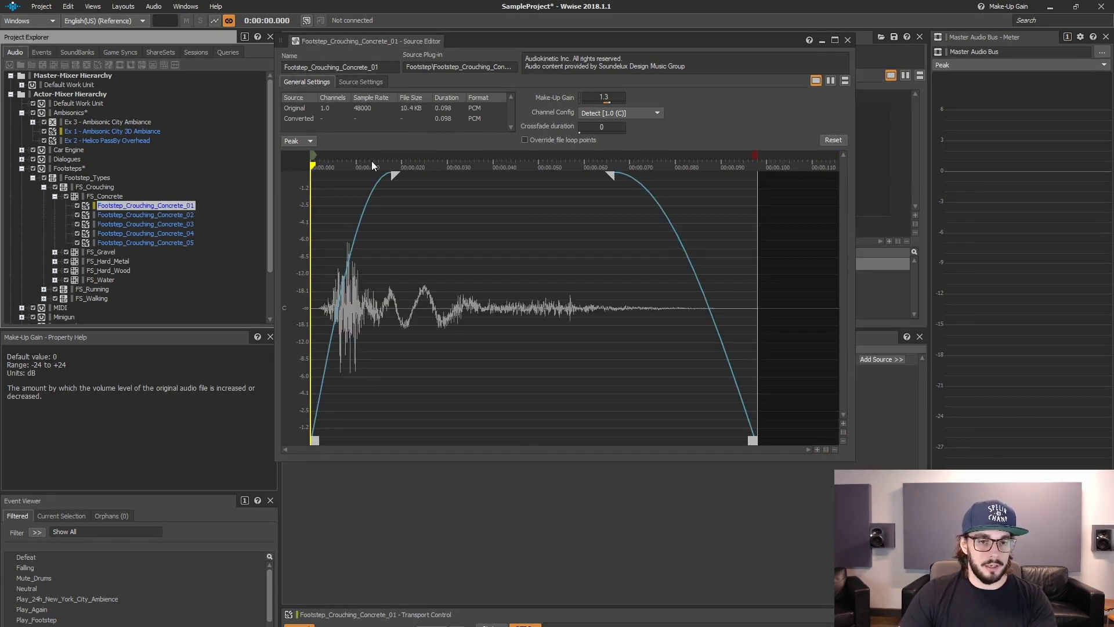
Remove both fades, trim the start past the first transient and the end to 0.062 s, then add a fade-out.
{"action": "left_click_drag", "start_coordinate": [392, 175], "coordinate": [314, 174]}
{"action": "left_click_drag", "start_coordinate": [752, 440], "coordinate": [835, 441]}
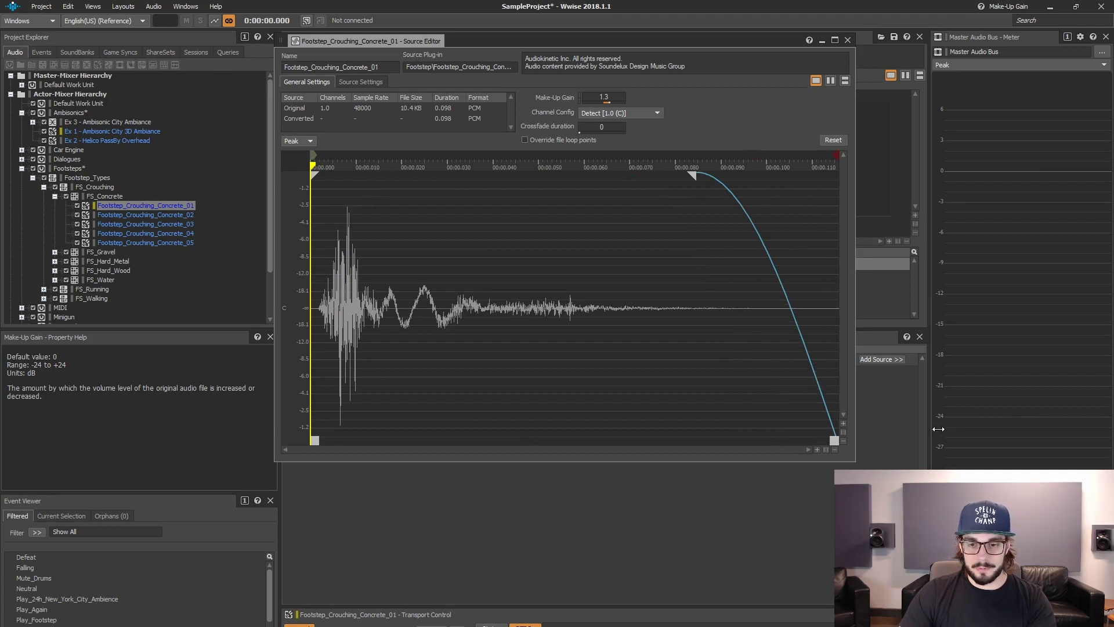
{"action": "left_click_drag", "start_coordinate": [691, 175], "coordinate": [916, 183]}
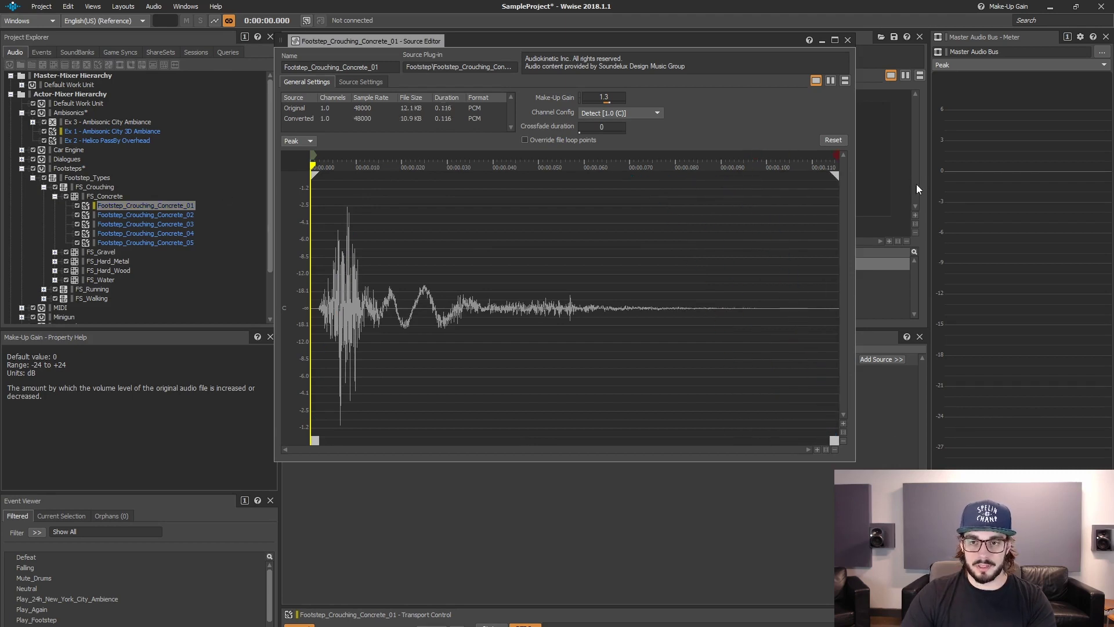
{"action": "left_click", "coordinate": [486, 360]}
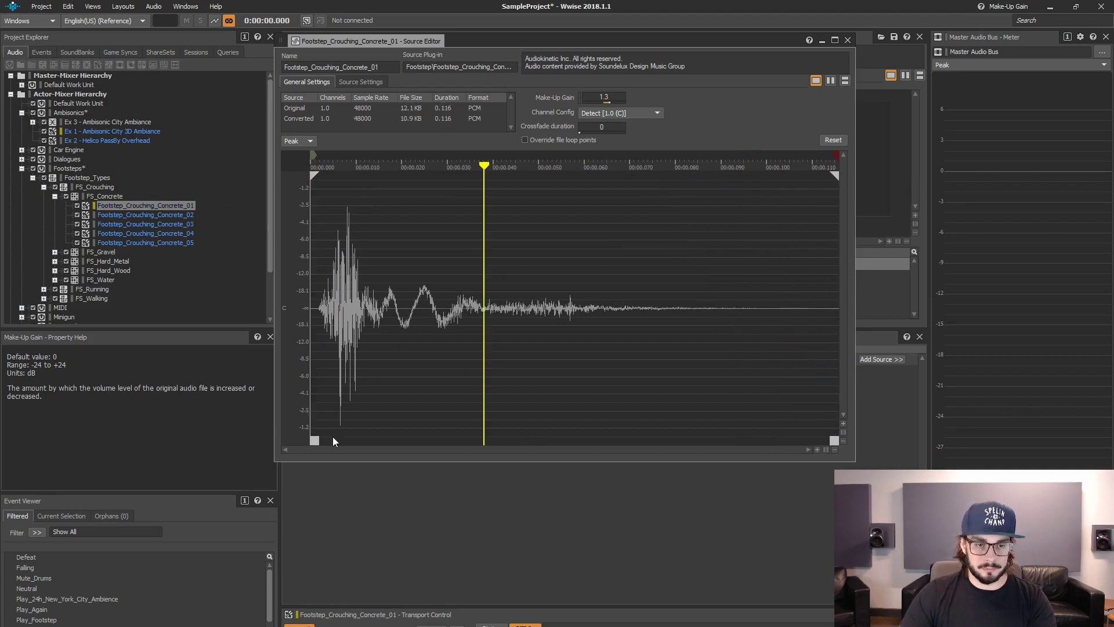
{"action": "left_click_drag", "start_coordinate": [315, 444], "coordinate": [406, 445]}
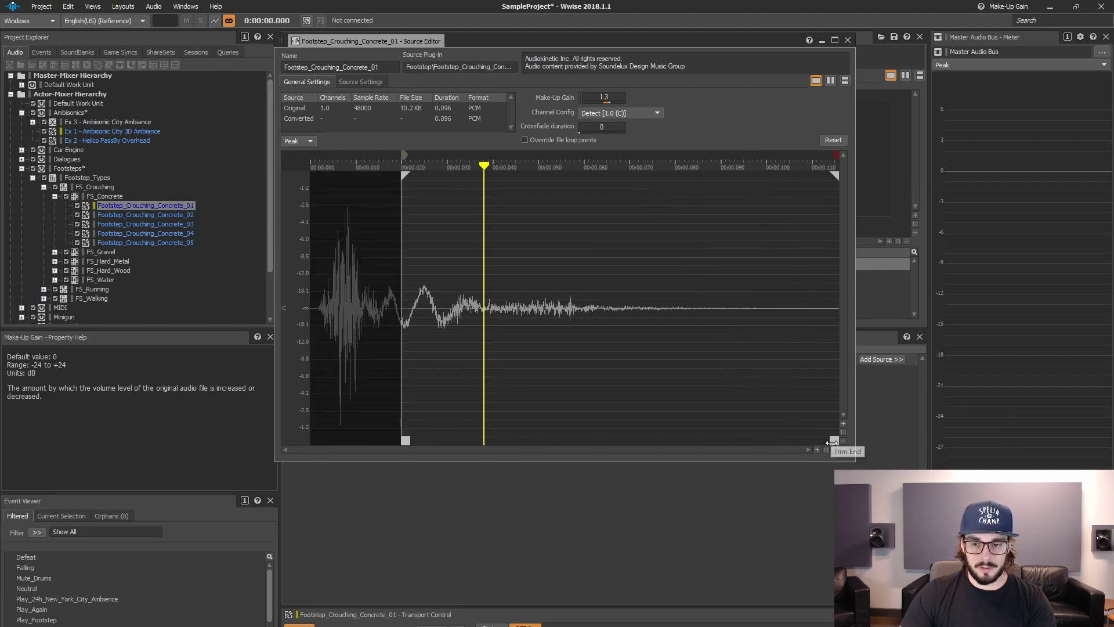
{"action": "left_click_drag", "start_coordinate": [833, 442], "coordinate": [666, 445]}
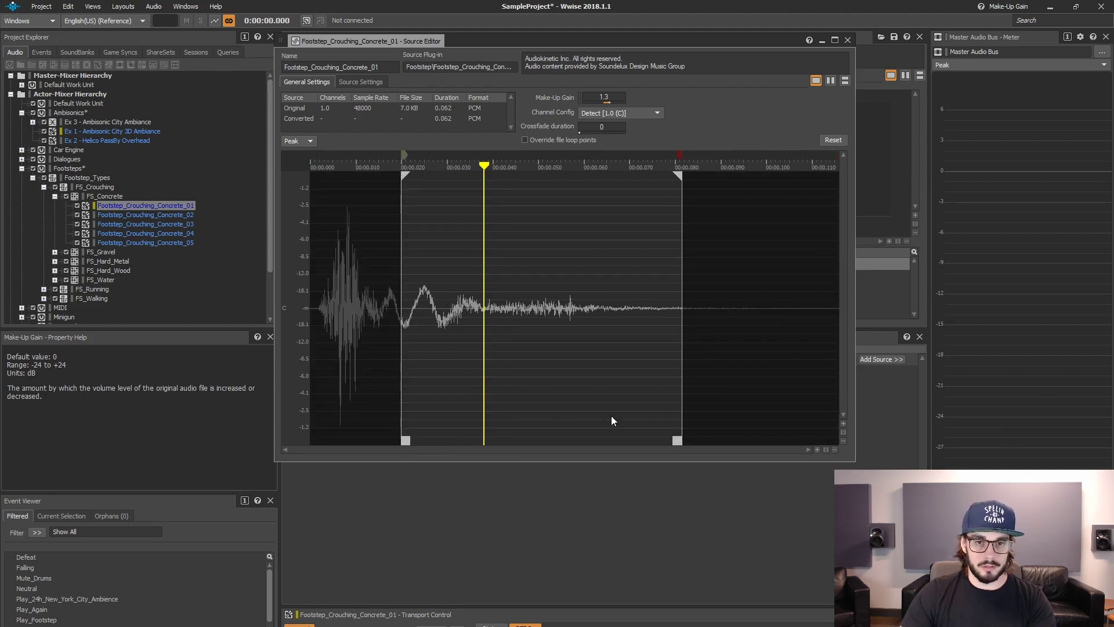
{"action": "left_click_drag", "start_coordinate": [677, 175], "coordinate": [537, 223]}
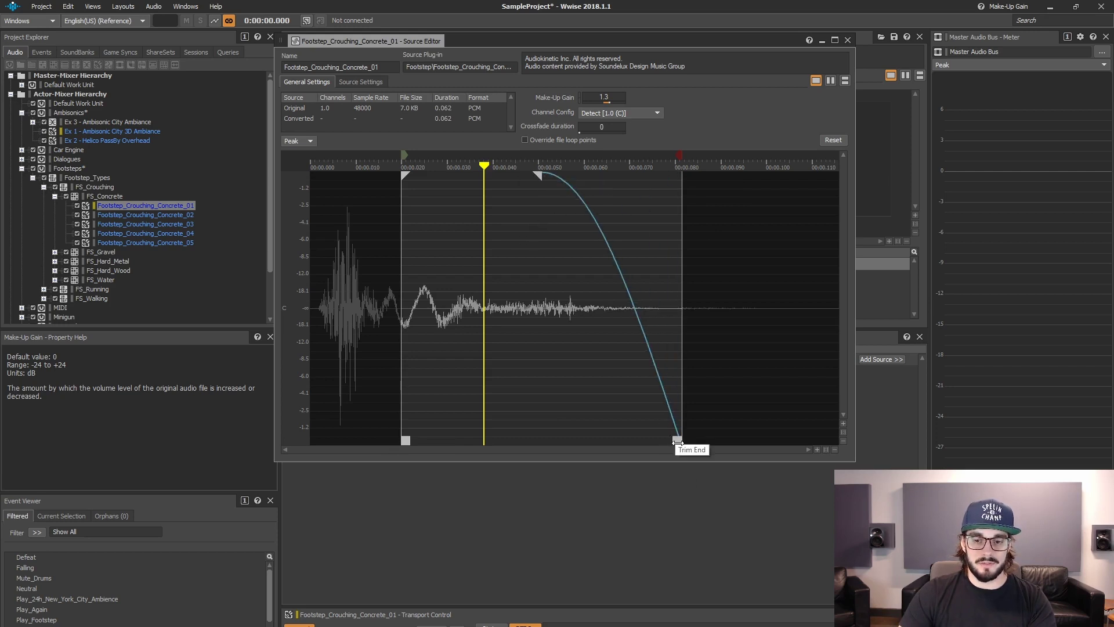
Rework the trim points to a 0.072 s clip with a fade-in and a longer fade-out.
{"action": "left_click_drag", "start_coordinate": [676, 442], "coordinate": [719, 442]}
{"action": "left_click_drag", "start_coordinate": [580, 175], "coordinate": [763, 187]}
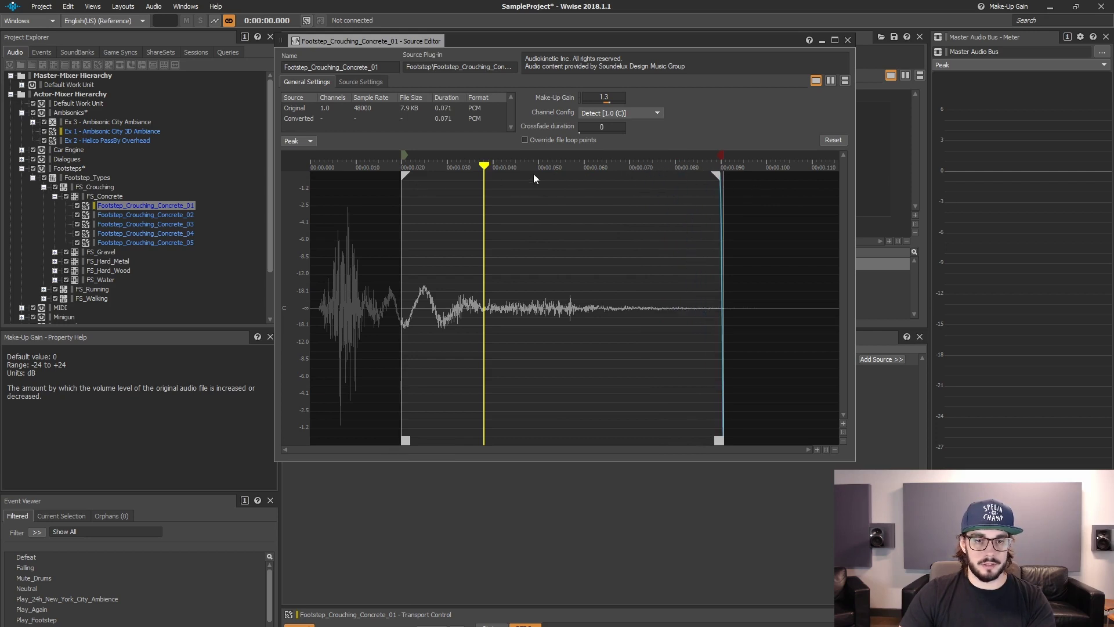
{"action": "mouse_move", "coordinate": [405, 174]}
{"action": "left_mouse_down"}
{"action": "mouse_move", "coordinate": [519, 177]}
{"action": "mouse_move", "coordinate": [405, 176]}
{"action": "left_mouse_up"}
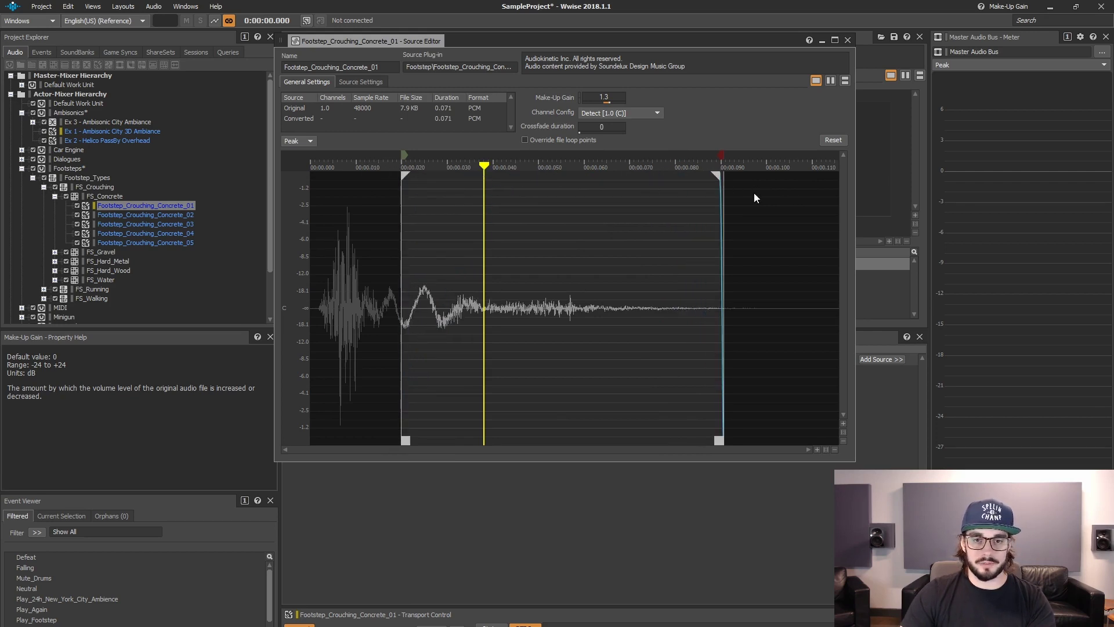
{"action": "left_click_drag", "start_coordinate": [721, 175], "coordinate": [648, 176]}
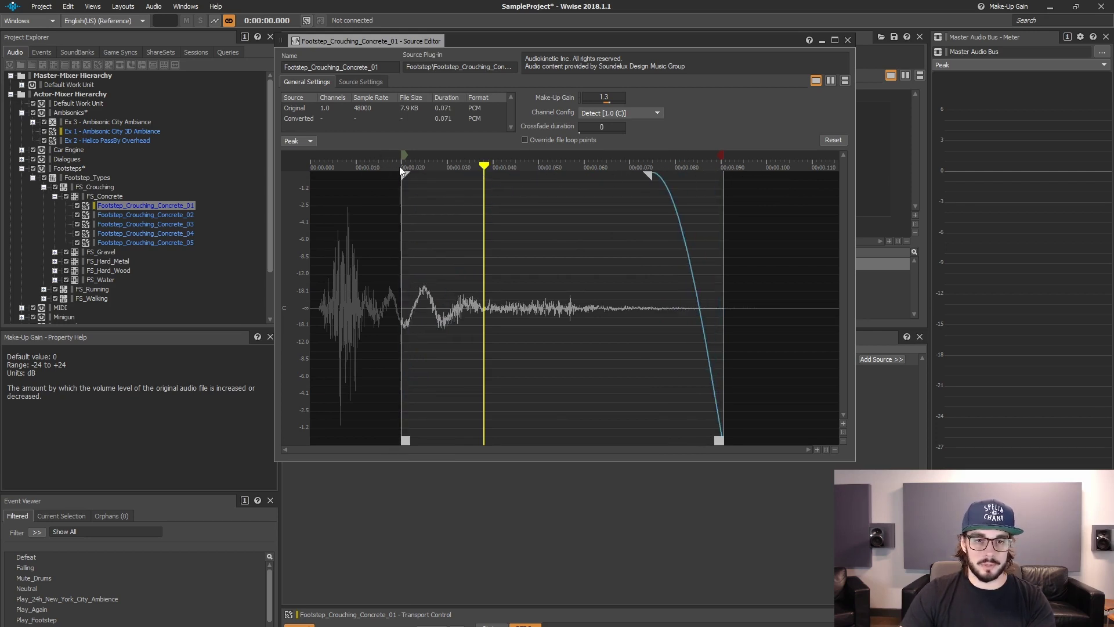
{"action": "left_click_drag", "start_coordinate": [405, 175], "coordinate": [526, 175]}
{"action": "left_click_drag", "start_coordinate": [406, 440], "coordinate": [344, 441]}
{"action": "left_click_drag", "start_coordinate": [719, 439], "coordinate": [639, 442]}
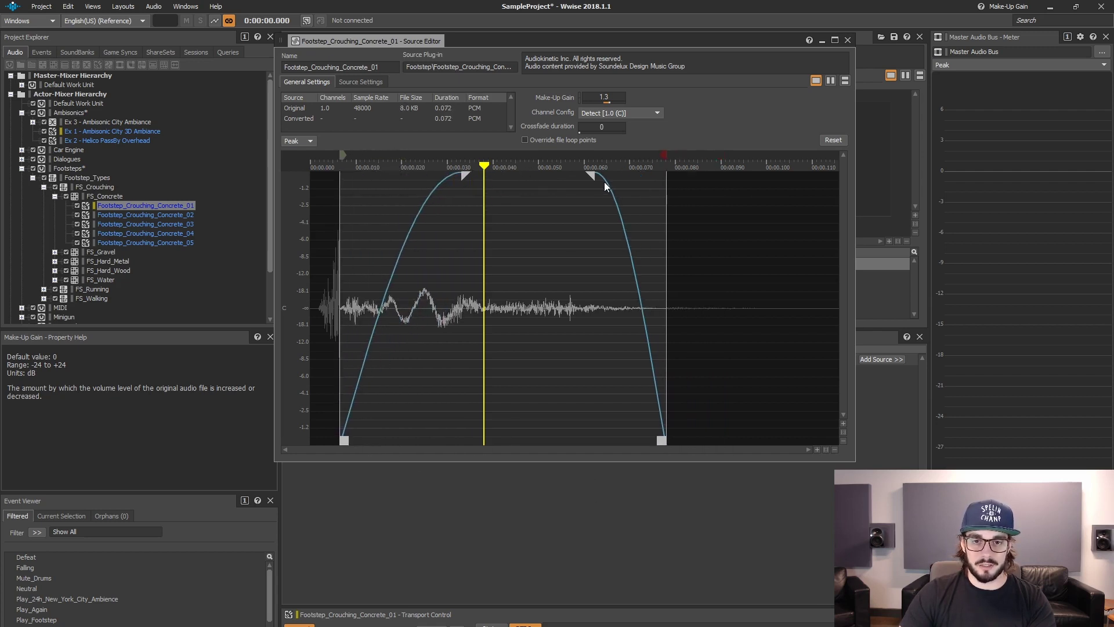
{"action": "left_click_drag", "start_coordinate": [604, 177], "coordinate": [534, 174]}
{"action": "right_click", "coordinate": [600, 249]}
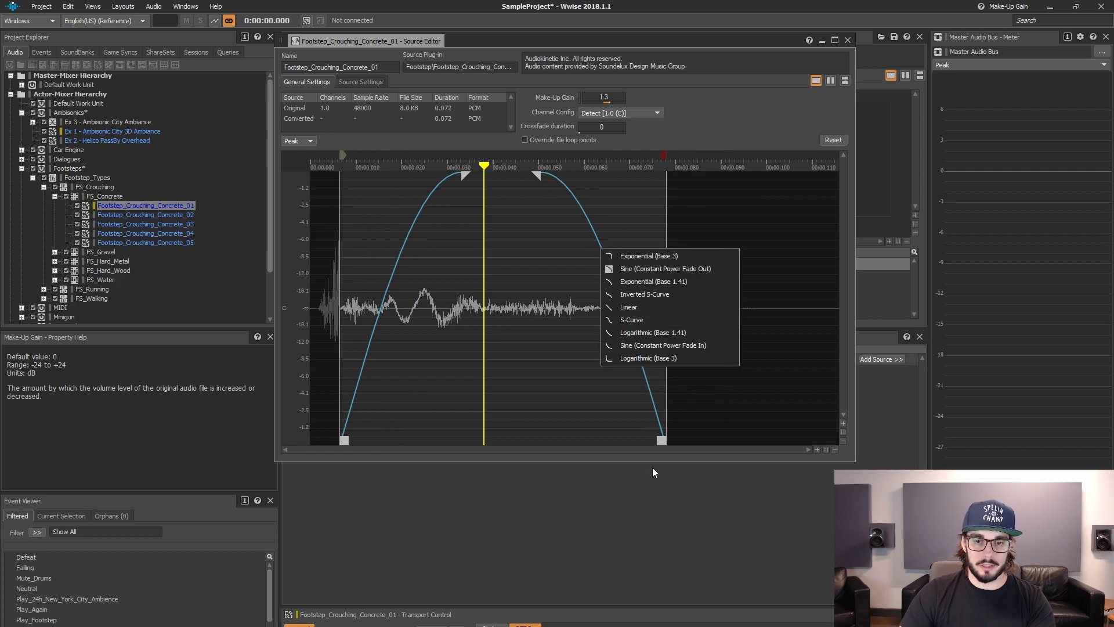
Make the fade-out an Inverted S-Curve and give the fade-in a slow-start, steep-rise curve.
{"action": "left_click", "coordinate": [632, 294]}
{"action": "right_click", "coordinate": [392, 280]}
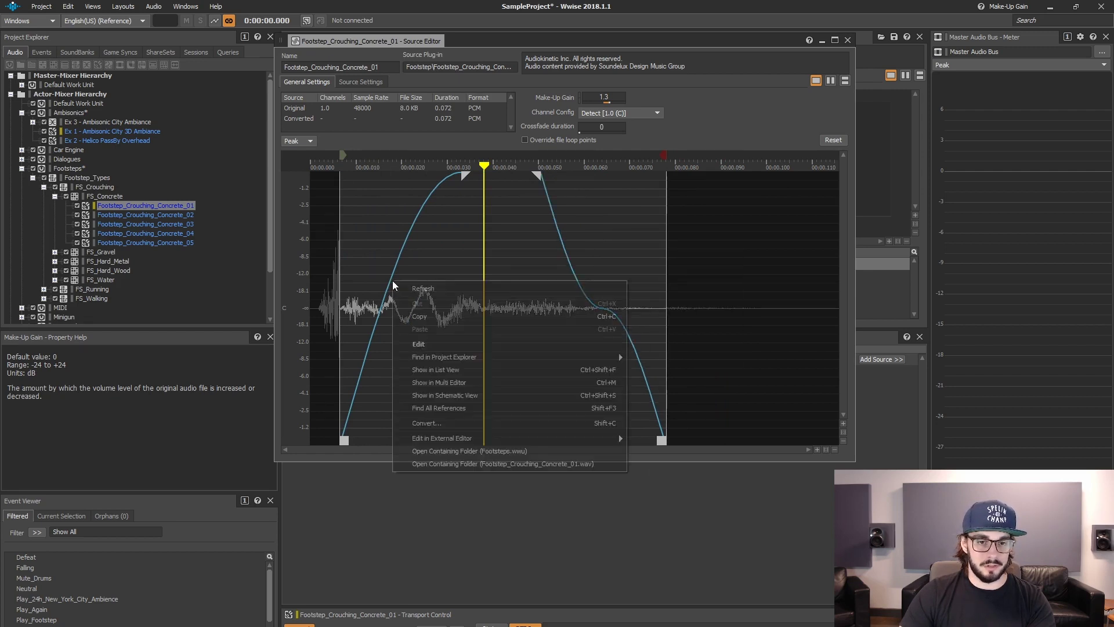
{"action": "left_click", "coordinate": [391, 252]}
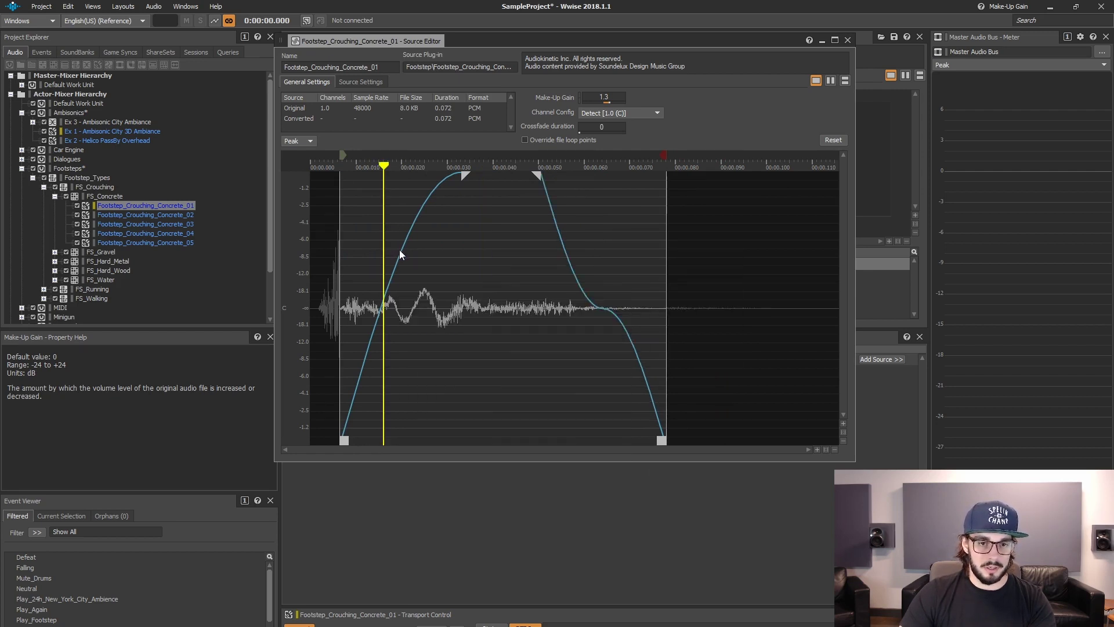
{"action": "right_click", "coordinate": [403, 250]}
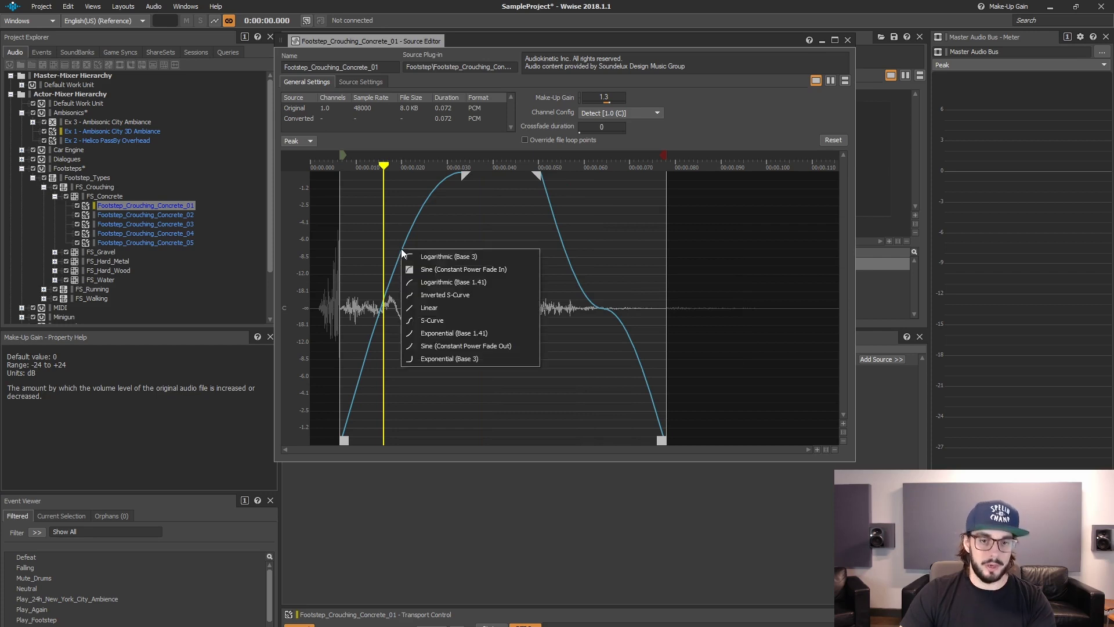
{"action": "left_click", "coordinate": [458, 347]}
{"action": "mouse_move", "coordinate": [465, 175]}
{"action": "left_mouse_down"}
{"action": "mouse_move", "coordinate": [511, 177]}
{"action": "mouse_move", "coordinate": [451, 175]}
{"action": "left_mouse_up"}
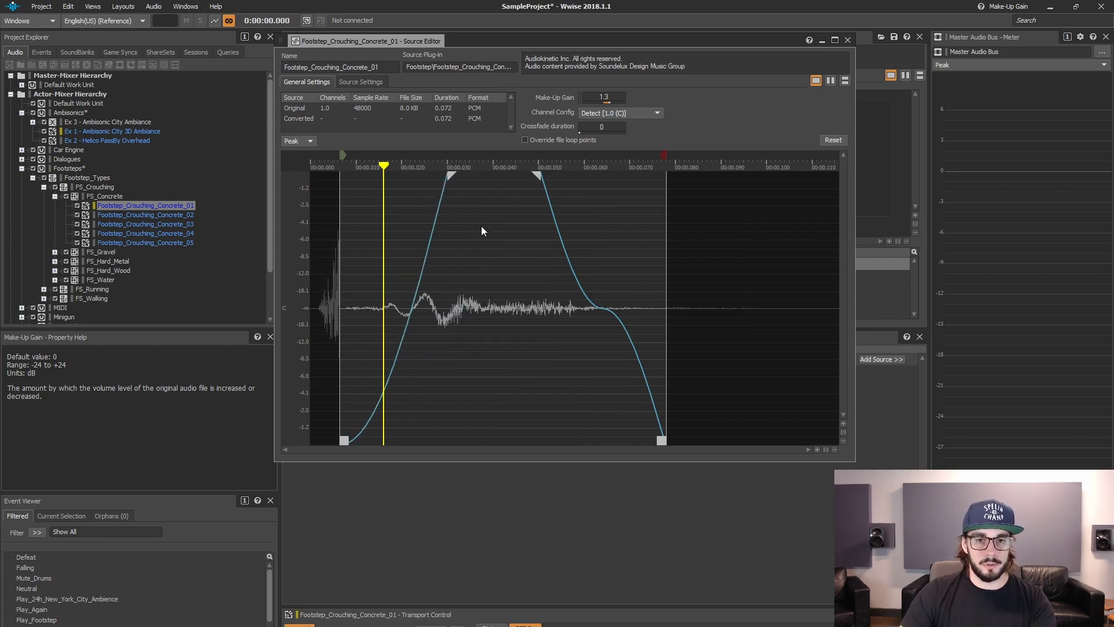
Extend the clip end to 0.092 s and play the footstep twice to audition it.
{"action": "left_click_drag", "start_coordinate": [668, 441], "coordinate": [761, 441]}
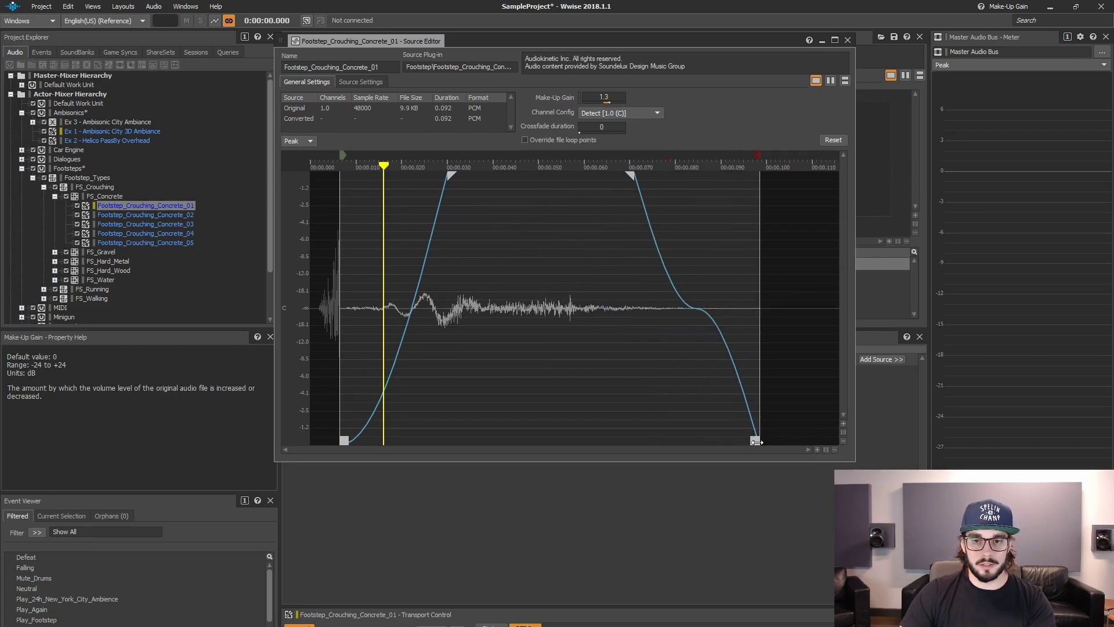
{"action": "mouse_move", "coordinate": [387, 168]}
{"action": "left_mouse_down"}
{"action": "mouse_move", "coordinate": [634, 169]}
{"action": "mouse_move", "coordinate": [373, 170]}
{"action": "left_mouse_up"}
{"action": "left_click", "coordinate": [479, 167]}
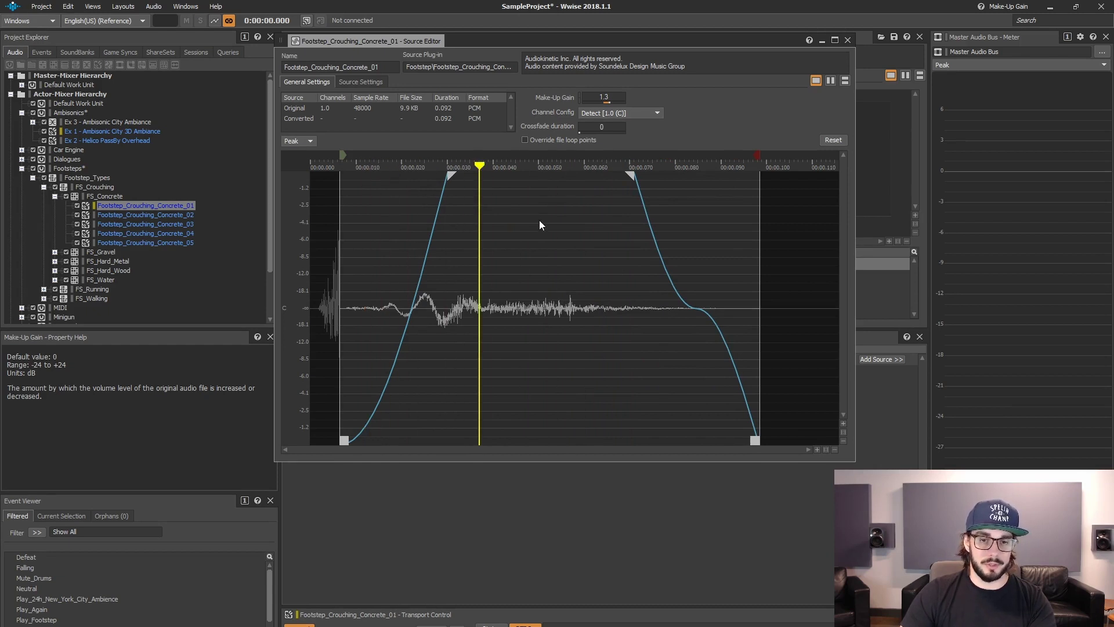
{"action": "key", "text": "space"}
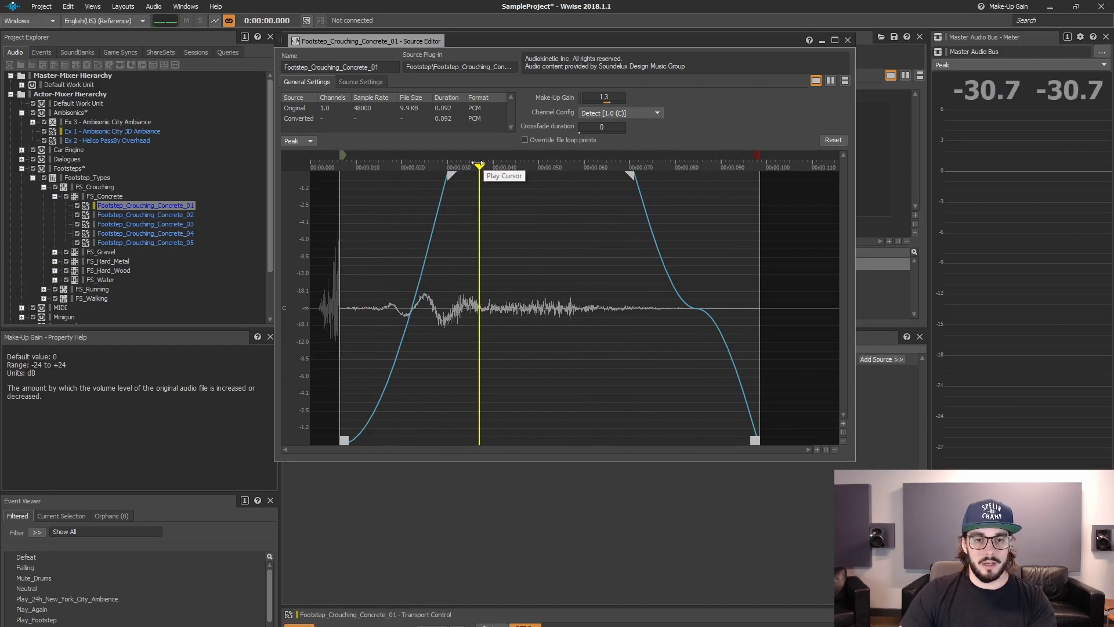
{"action": "key", "text": "space"}
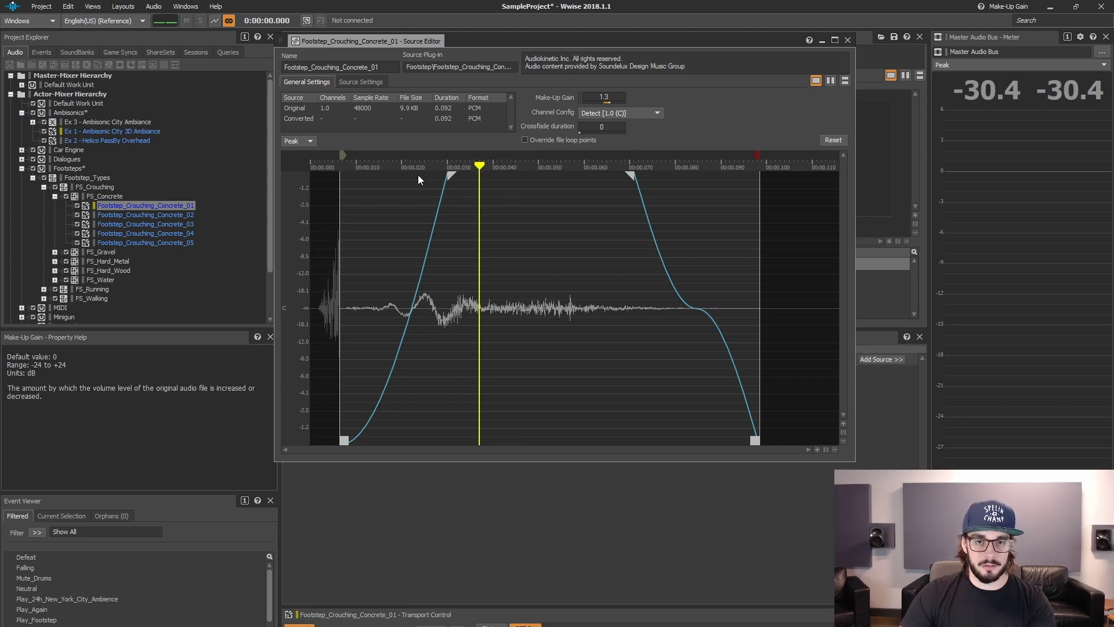
{"action": "left_click", "coordinate": [338, 165]}
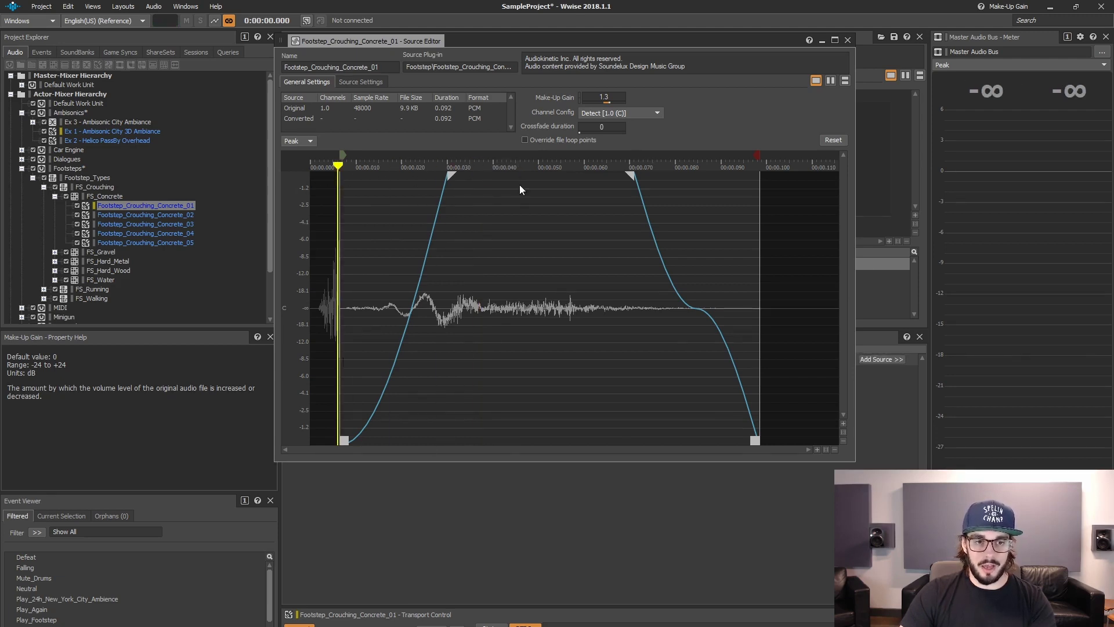
{"action": "left_click", "coordinate": [817, 449]}
{"action": "left_click", "coordinate": [817, 449]}
{"action": "left_click", "coordinate": [817, 449]}
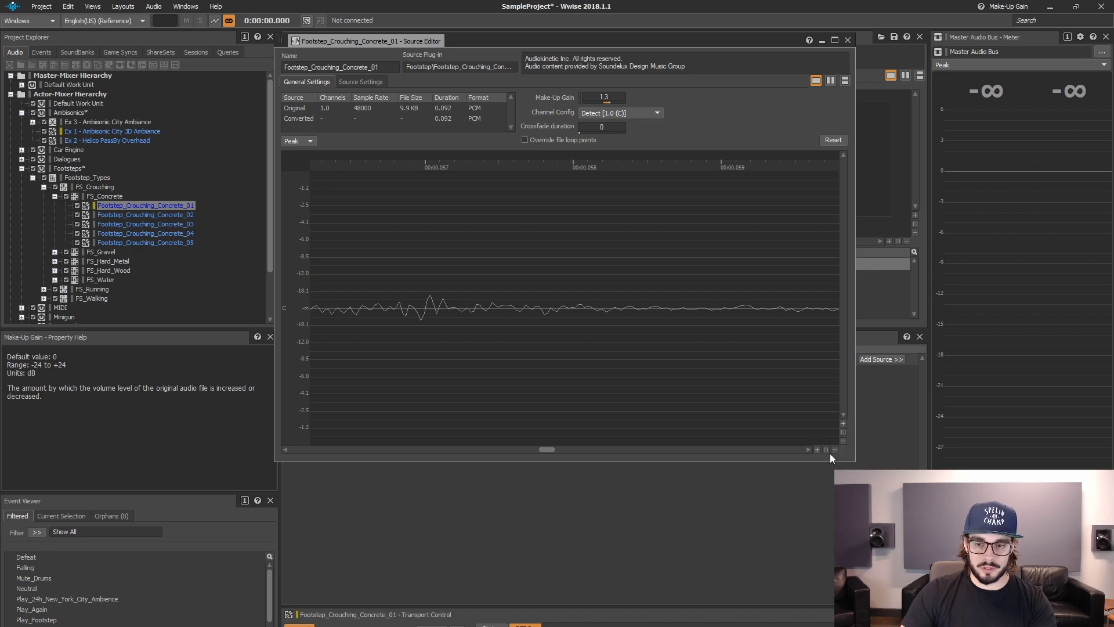
{"action": "left_click", "coordinate": [834, 450]}
{"action": "left_click", "coordinate": [834, 449]}
{"action": "left_click", "coordinate": [834, 450]}
{"action": "left_click", "coordinate": [834, 449]}
{"action": "left_click", "coordinate": [834, 449]}
{"action": "left_click", "coordinate": [835, 450]}
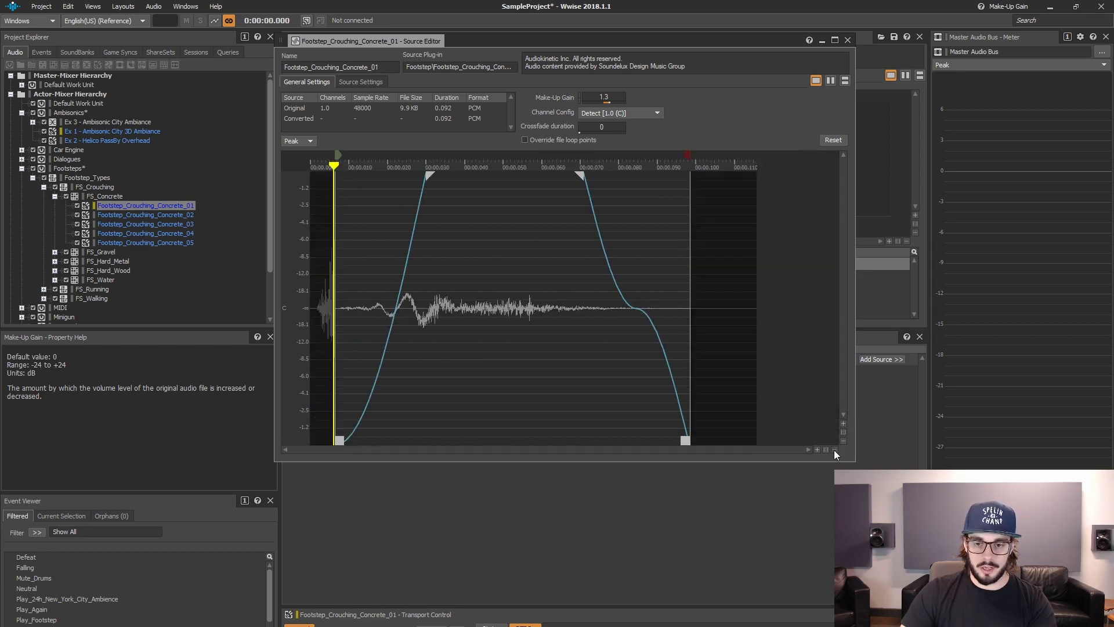
{"action": "left_click", "coordinate": [843, 422]}
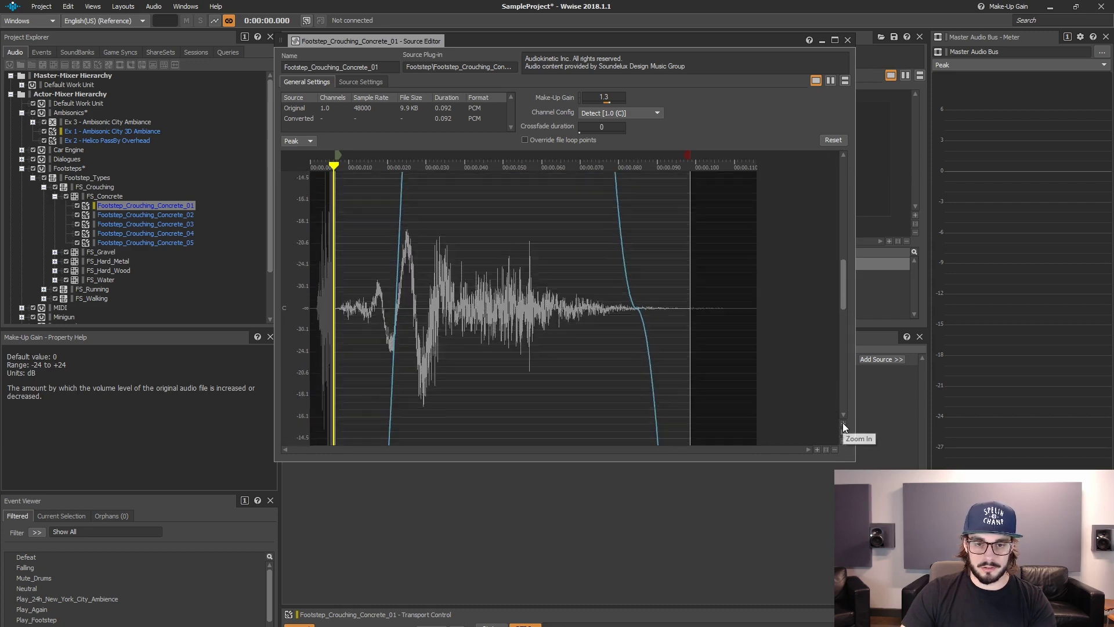
{"action": "left_click", "coordinate": [843, 423]}
{"action": "left_click", "coordinate": [843, 423]}
{"action": "left_click", "coordinate": [843, 423]}
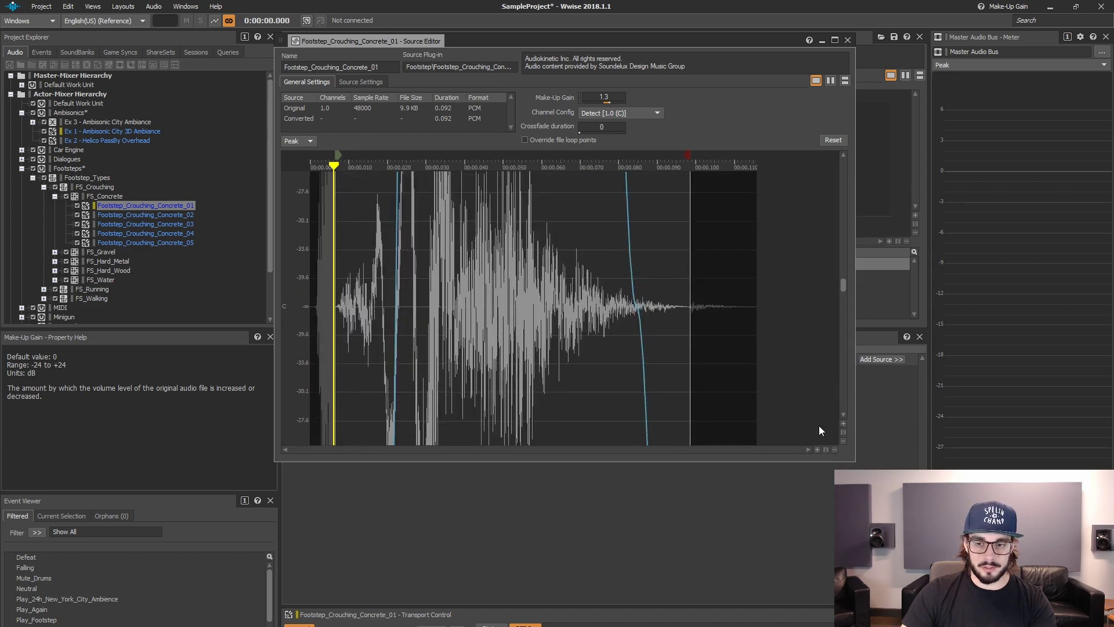
{"action": "left_click", "coordinate": [842, 441]}
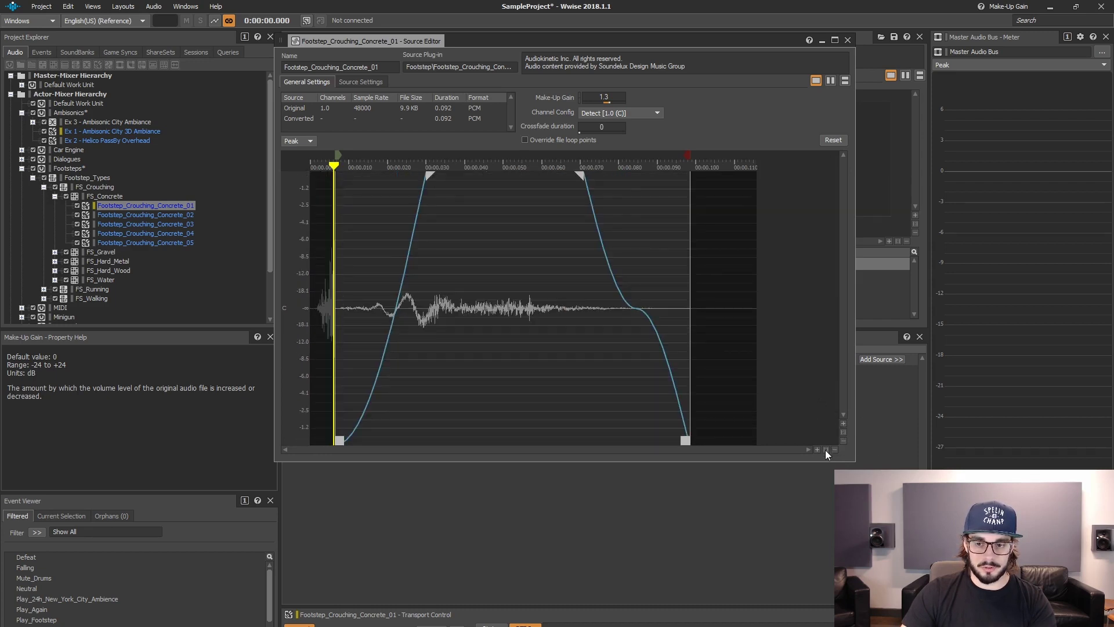
{"action": "left_click", "coordinate": [825, 450]}
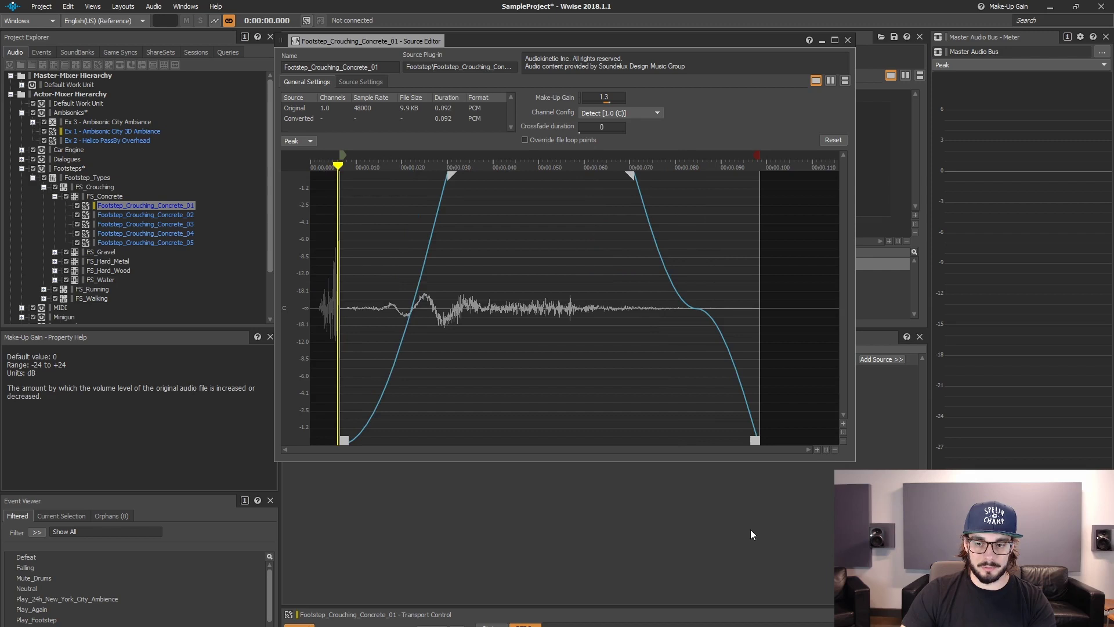
{"action": "left_click", "coordinate": [817, 450]}
{"action": "left_click", "coordinate": [816, 451]}
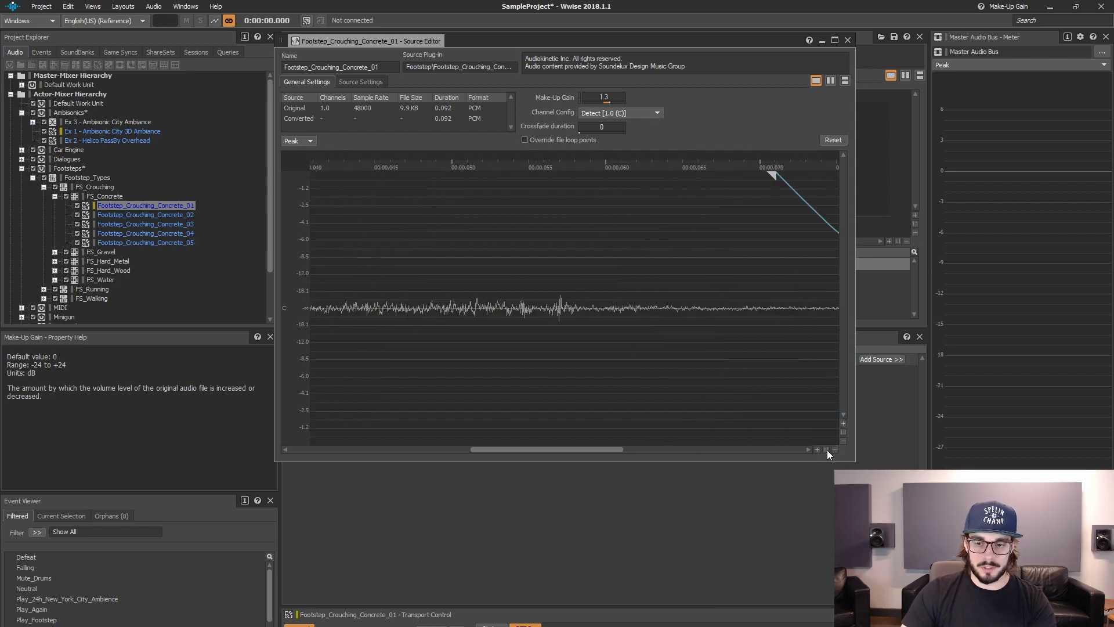
{"action": "left_click", "coordinate": [826, 449]}
{"action": "left_click", "coordinate": [842, 423]}
{"action": "left_click", "coordinate": [843, 423]}
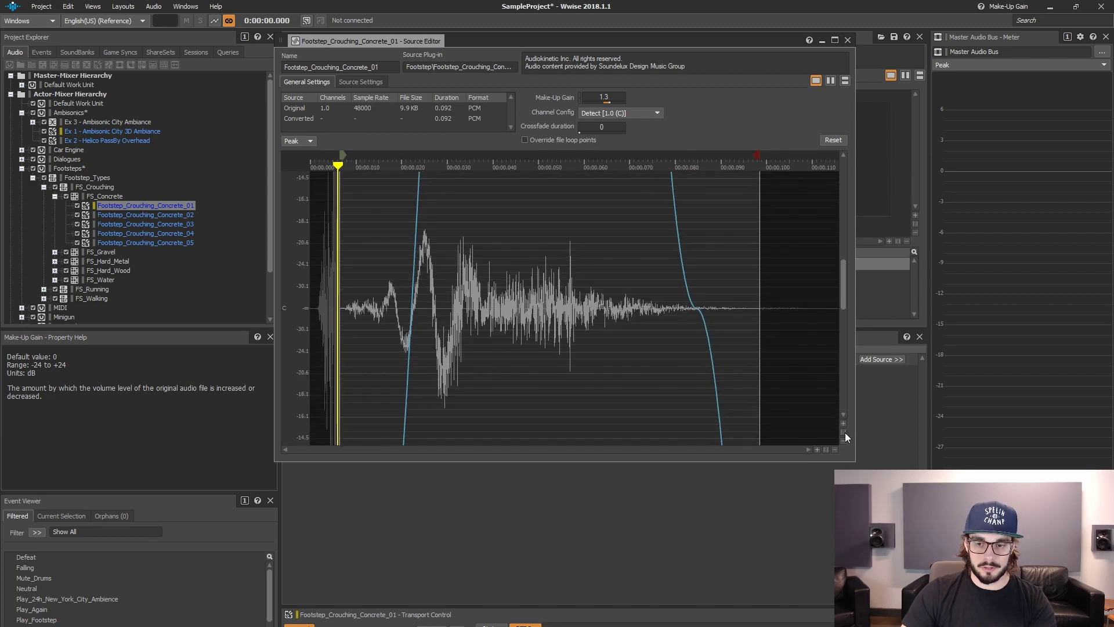
{"action": "left_click", "coordinate": [843, 441]}
{"action": "left_click", "coordinate": [843, 441]}
{"action": "left_click", "coordinate": [844, 431]}
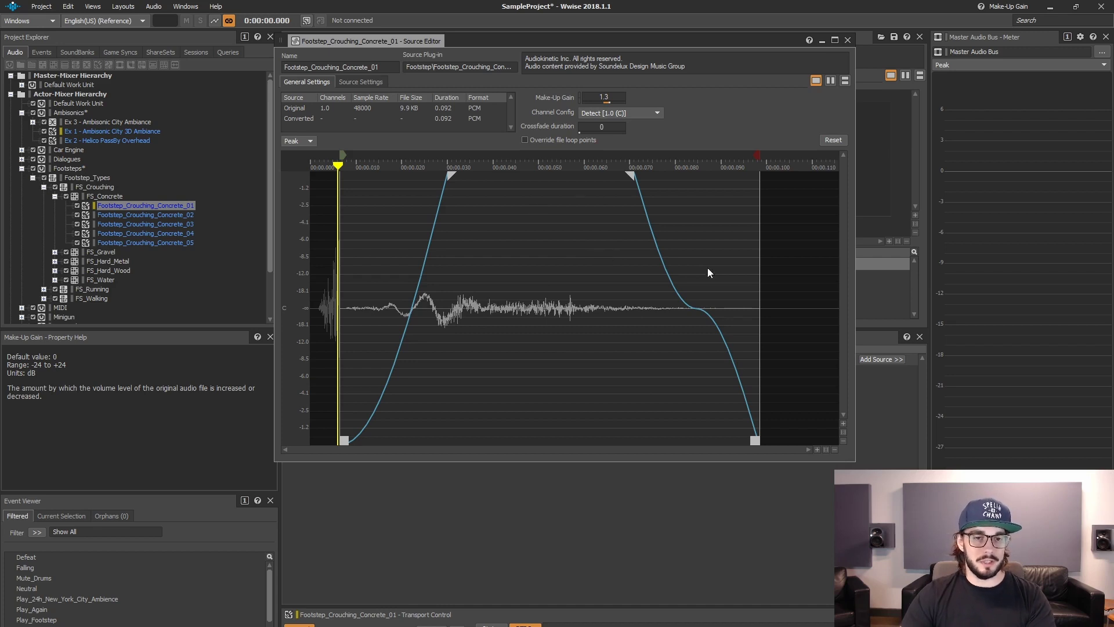
{"action": "left_click", "coordinate": [357, 115]}
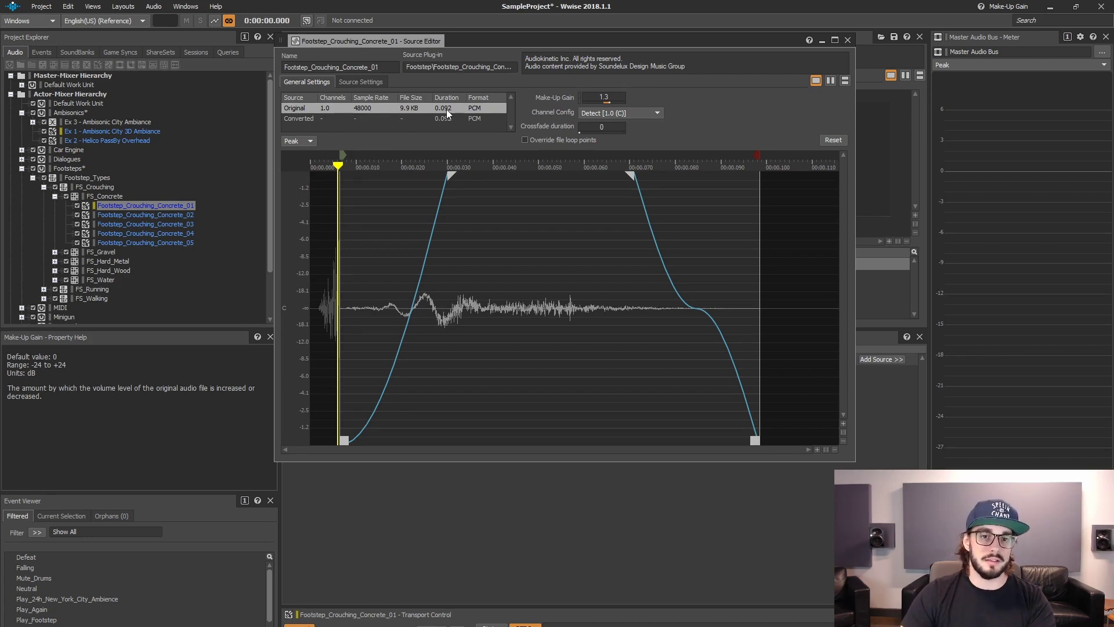
{"action": "left_click", "coordinate": [478, 120]}
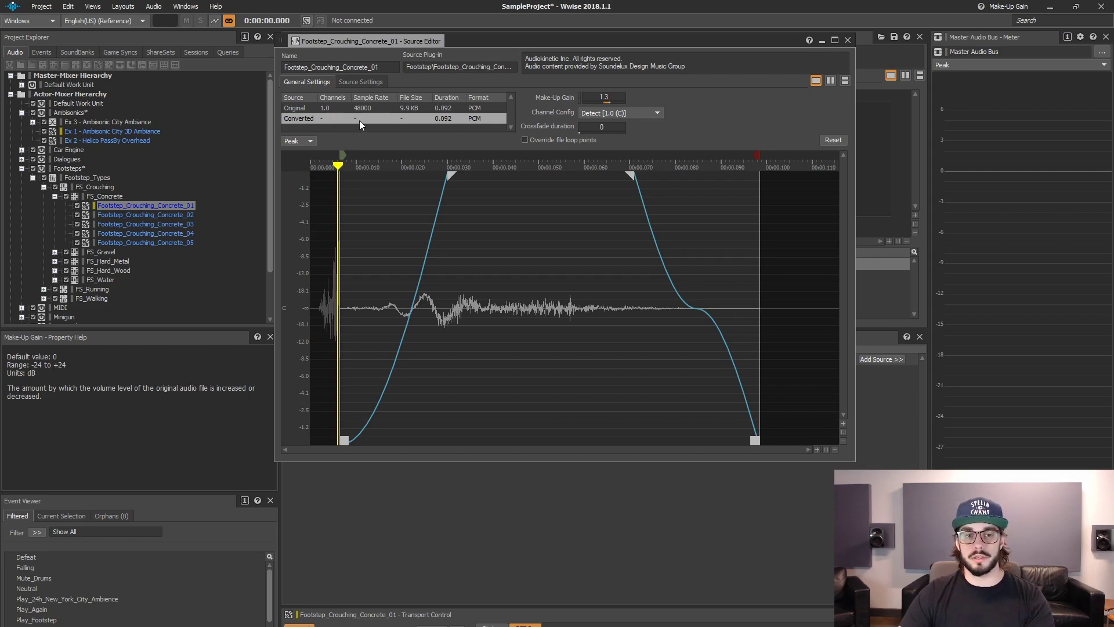
{"action": "left_click", "coordinate": [158, 207]}
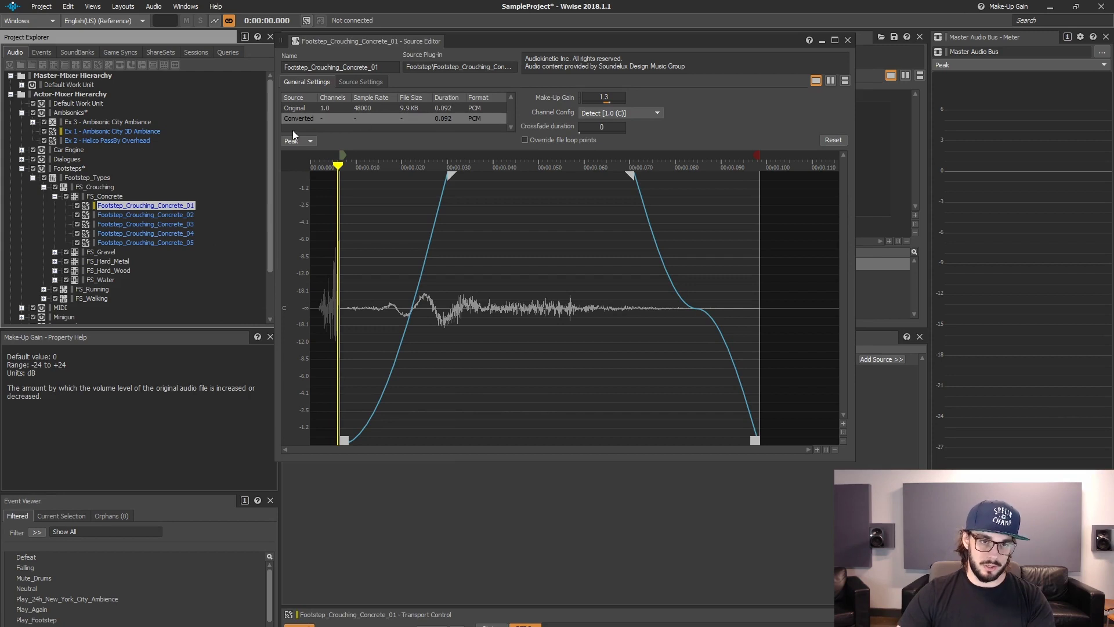
Convert Footstep_Crouching_Concrete_01 for Windows, leaving its channel config at Detect [1.0 (C)].
{"action": "key", "text": "shift+c"}
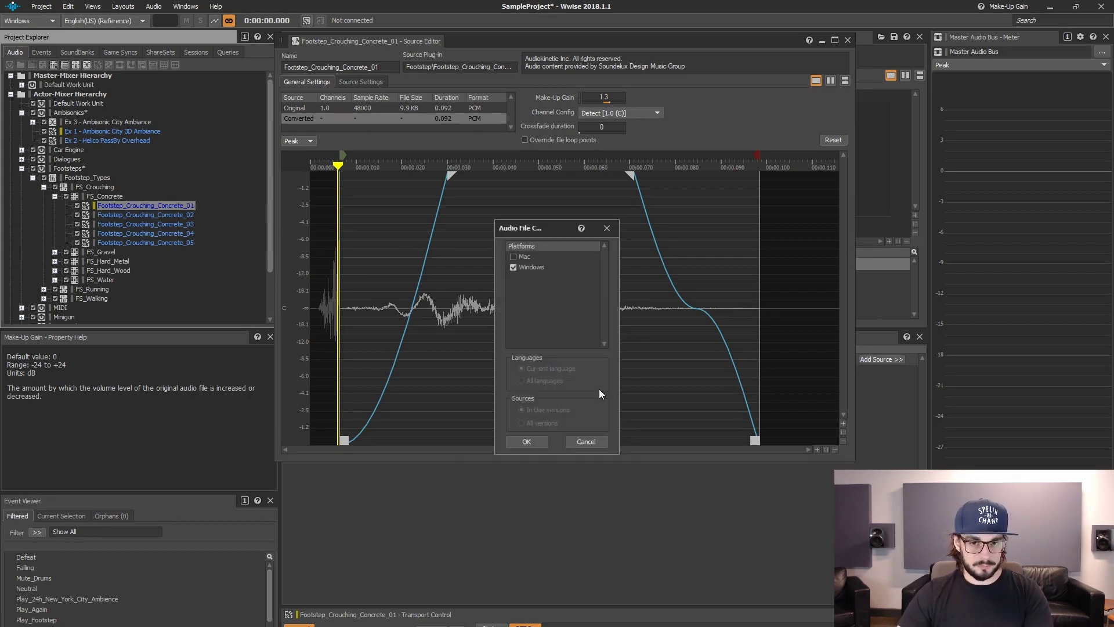
{"action": "left_click", "coordinate": [525, 441]}
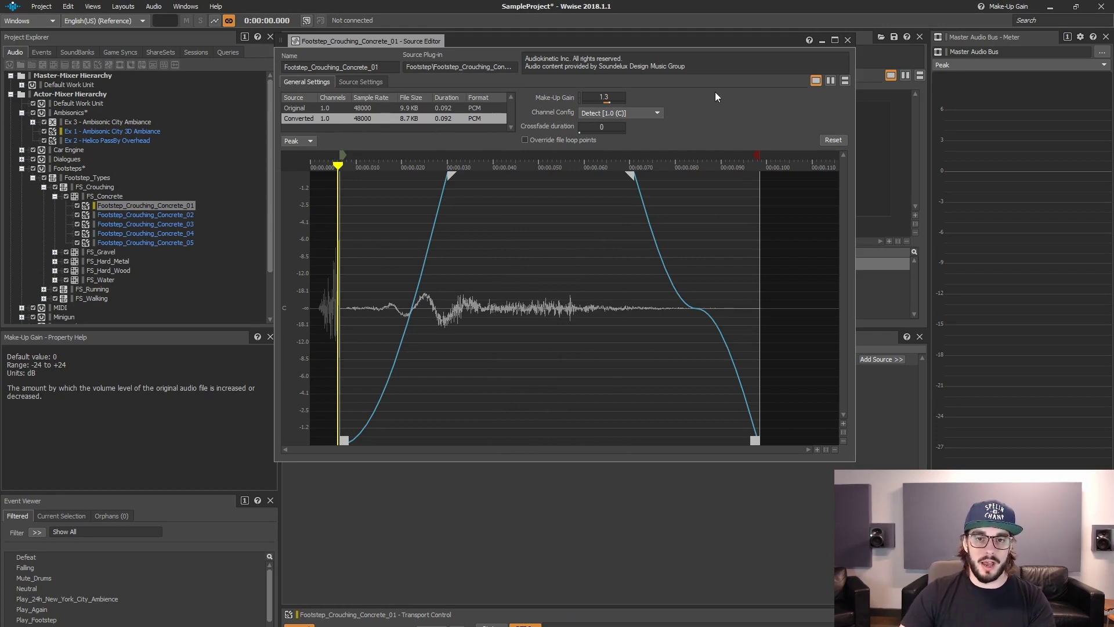
{"action": "left_click", "coordinate": [646, 113]}
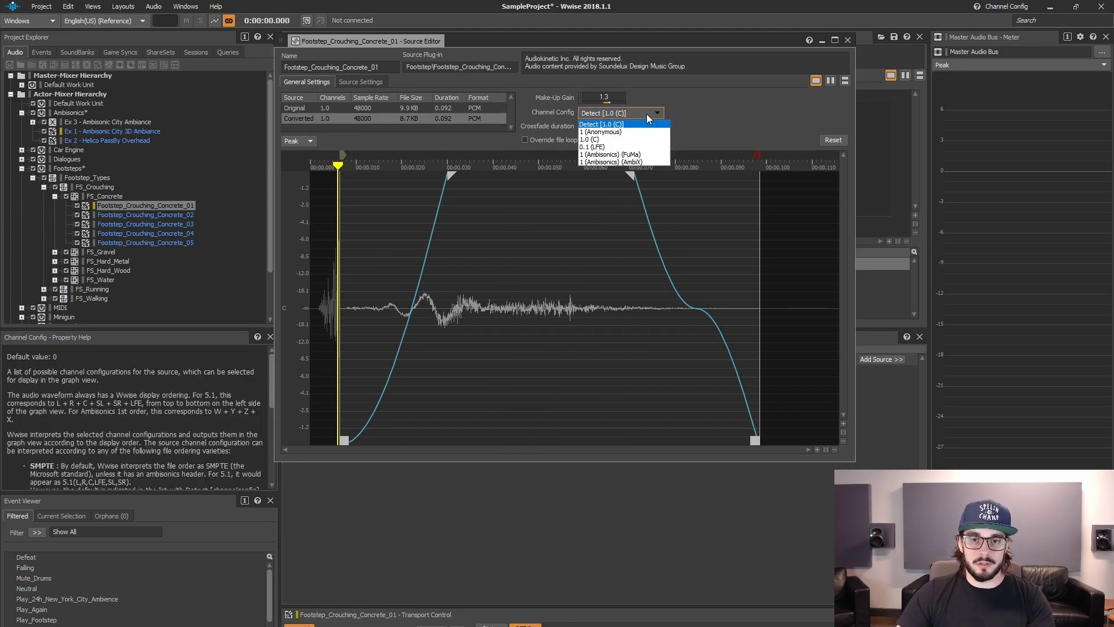
{"action": "left_click", "coordinate": [699, 111]}
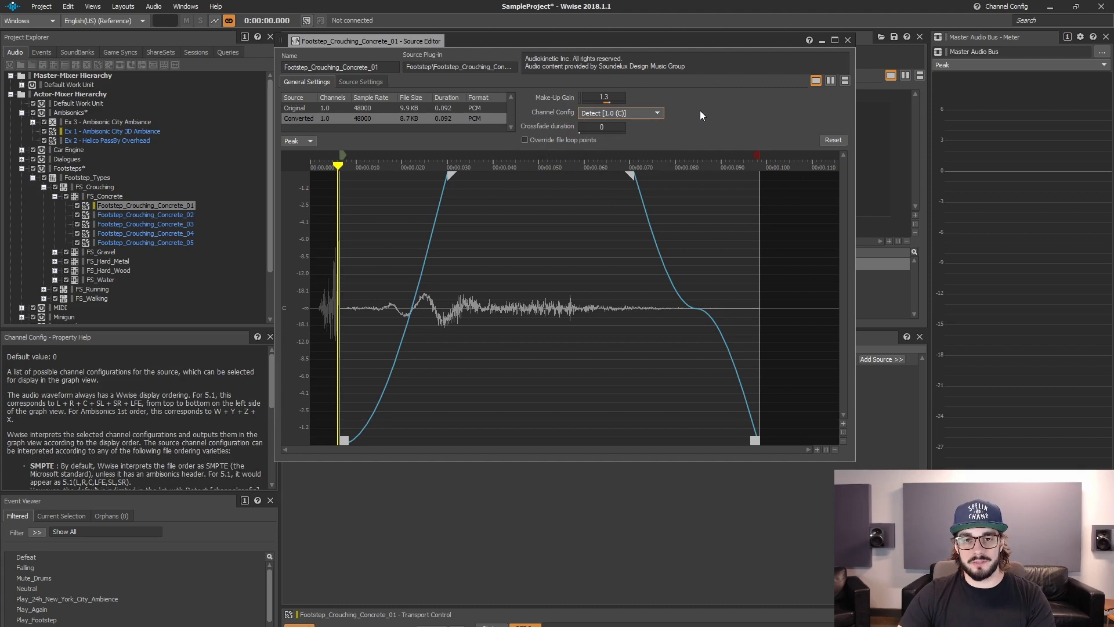
{"action": "left_click", "coordinate": [641, 112]}
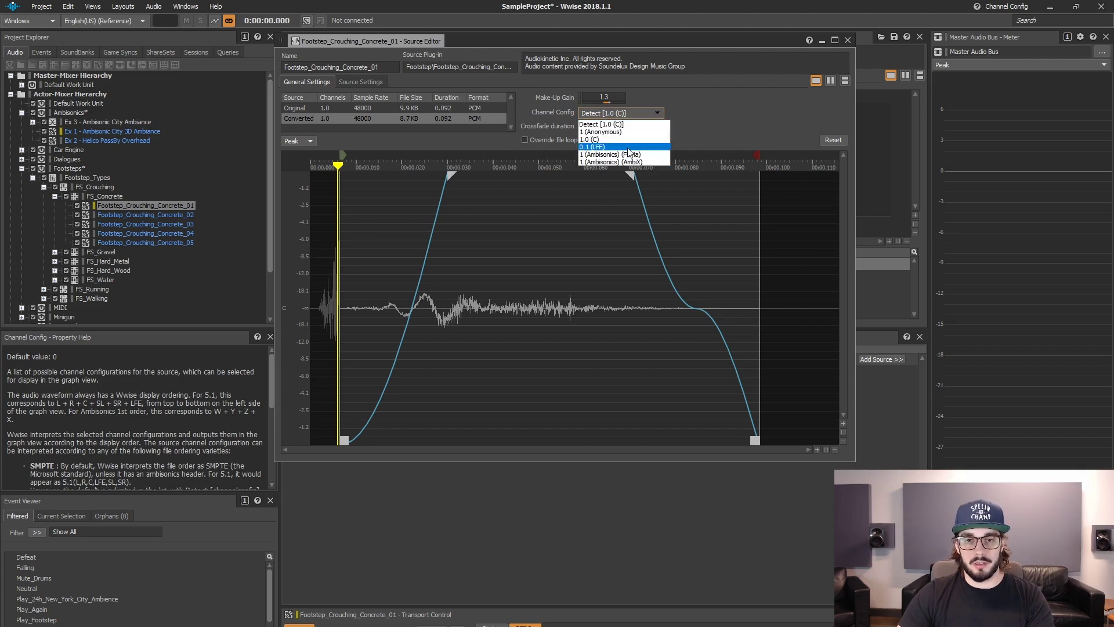
{"action": "left_click", "coordinate": [703, 117]}
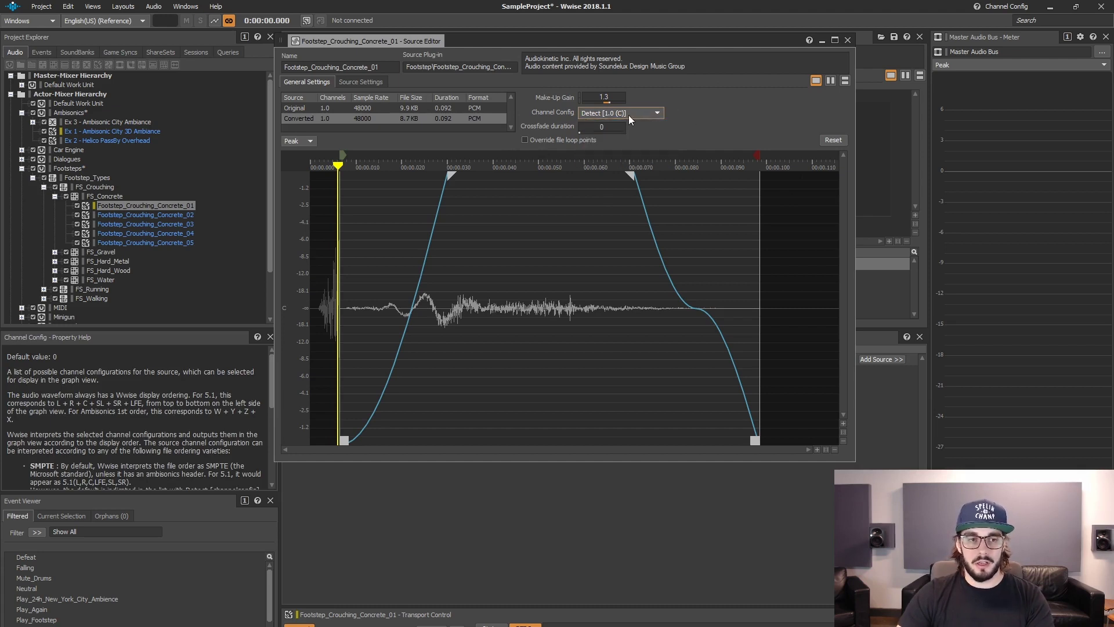
{"action": "left_click", "coordinate": [115, 131]}
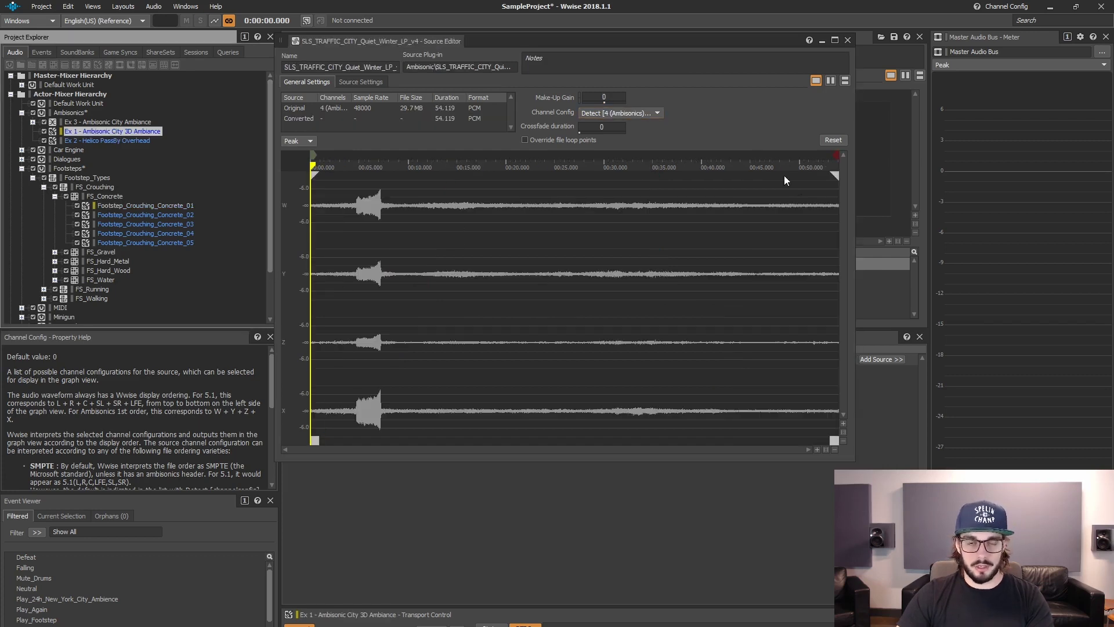
Choose 4 (Ambisonics) (AmbiX) as the city ambience source's channel configuration.
{"action": "left_click", "coordinate": [657, 113]}
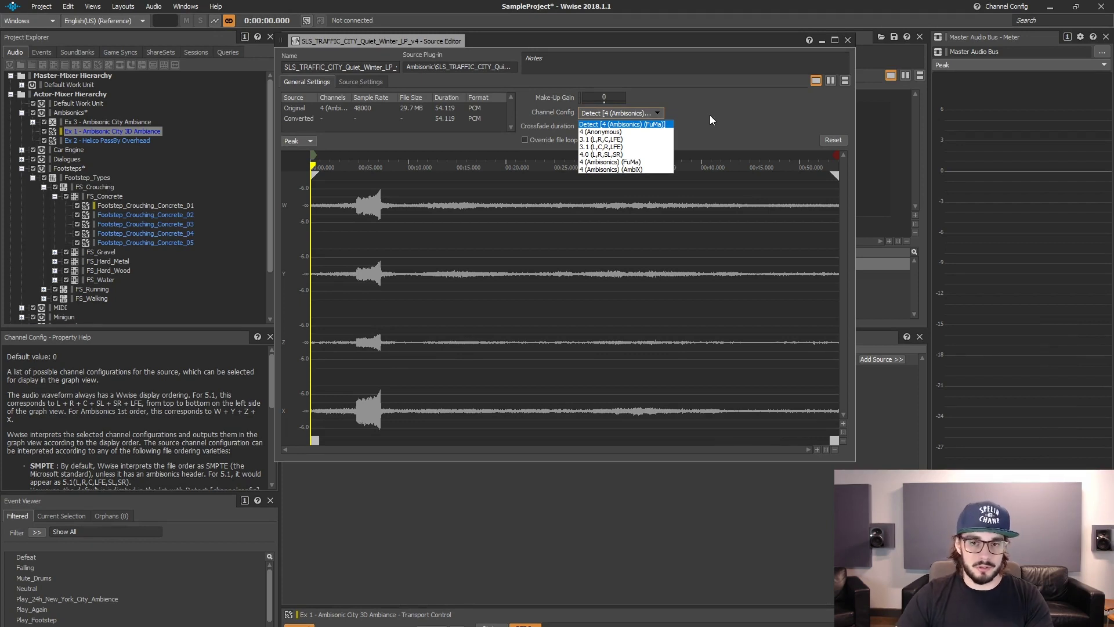
{"action": "left_click", "coordinate": [621, 113]}
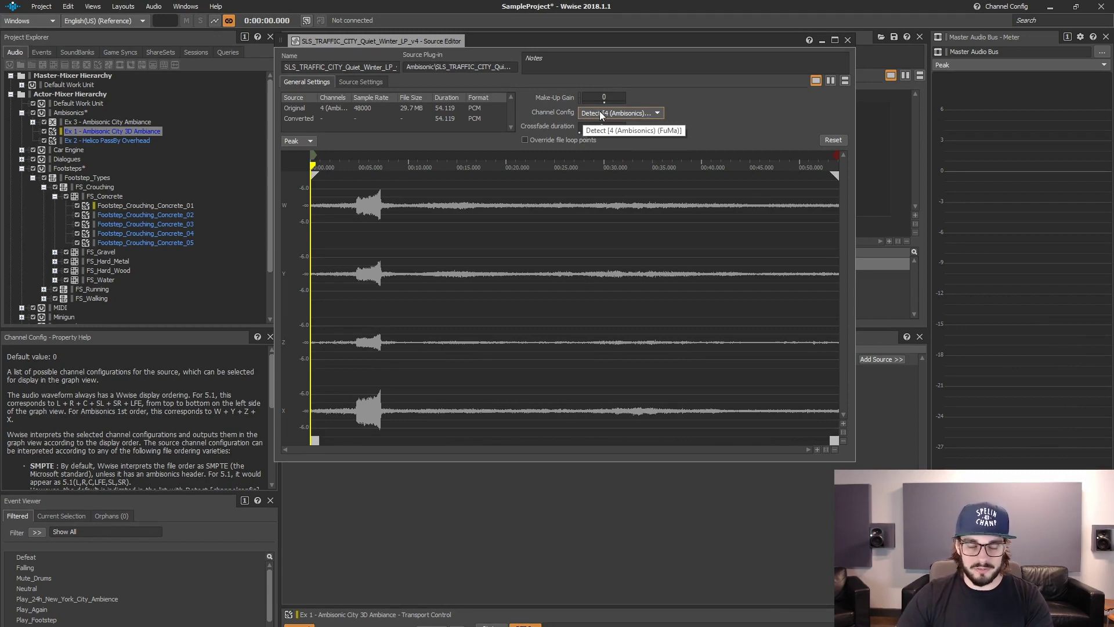
{"action": "left_click", "coordinate": [648, 113]}
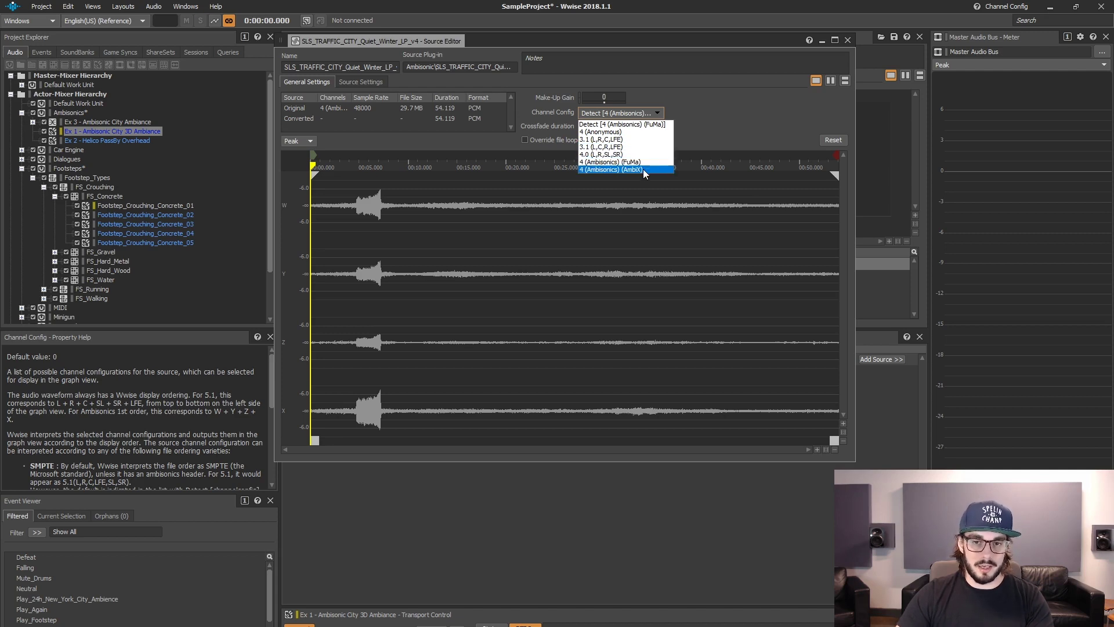
{"action": "left_click", "coordinate": [740, 102]}
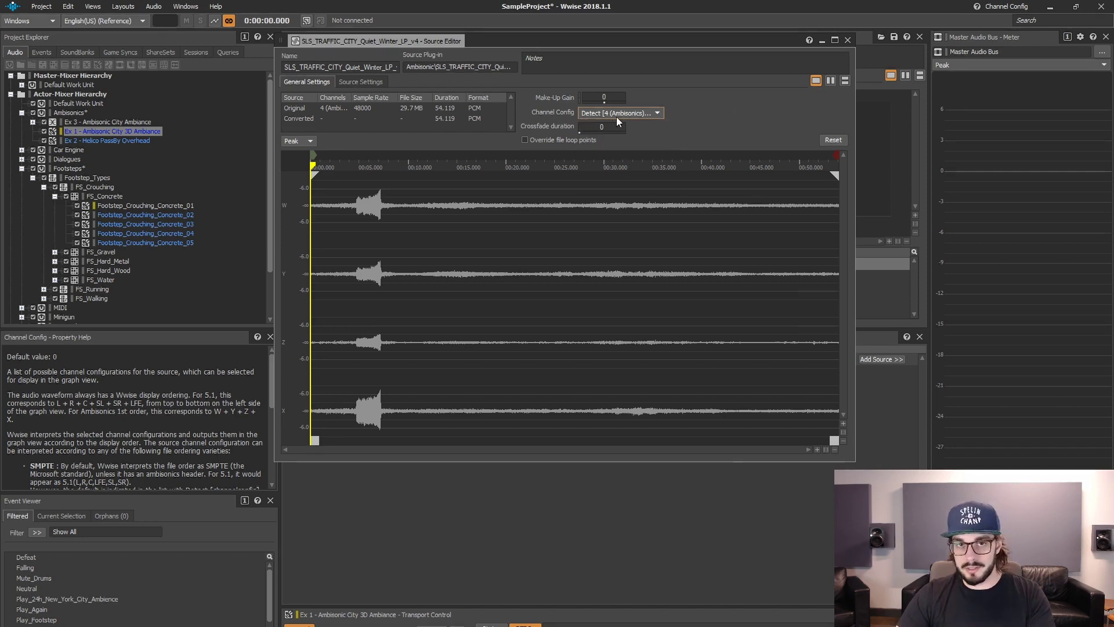
{"action": "left_click", "coordinate": [640, 116]}
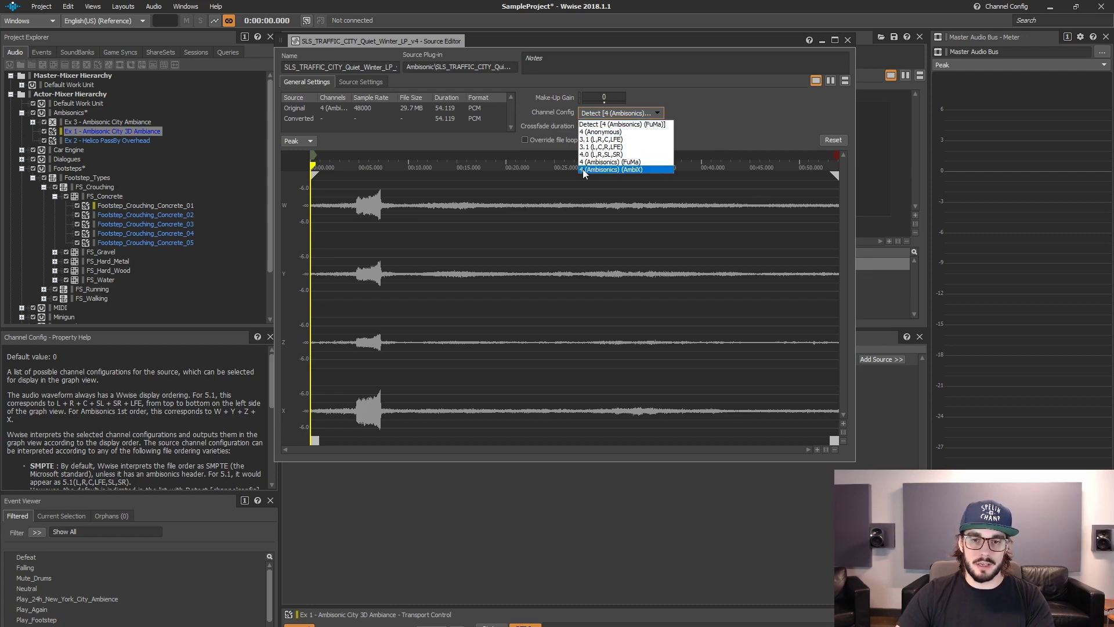
{"action": "left_click", "coordinate": [640, 171]}
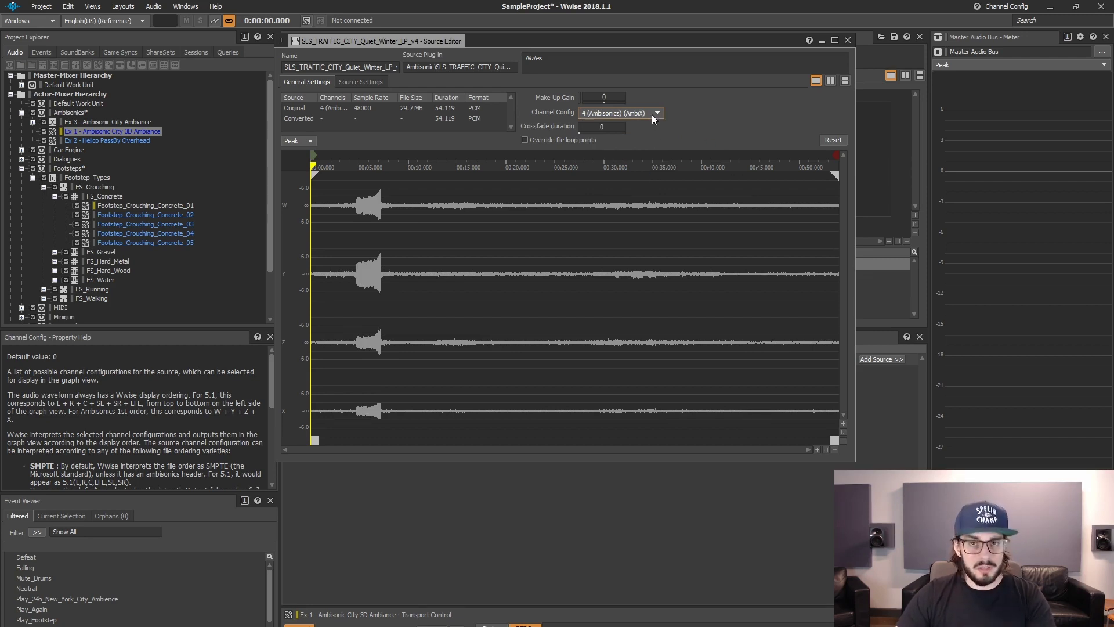
{"action": "left_click", "coordinate": [134, 205]}
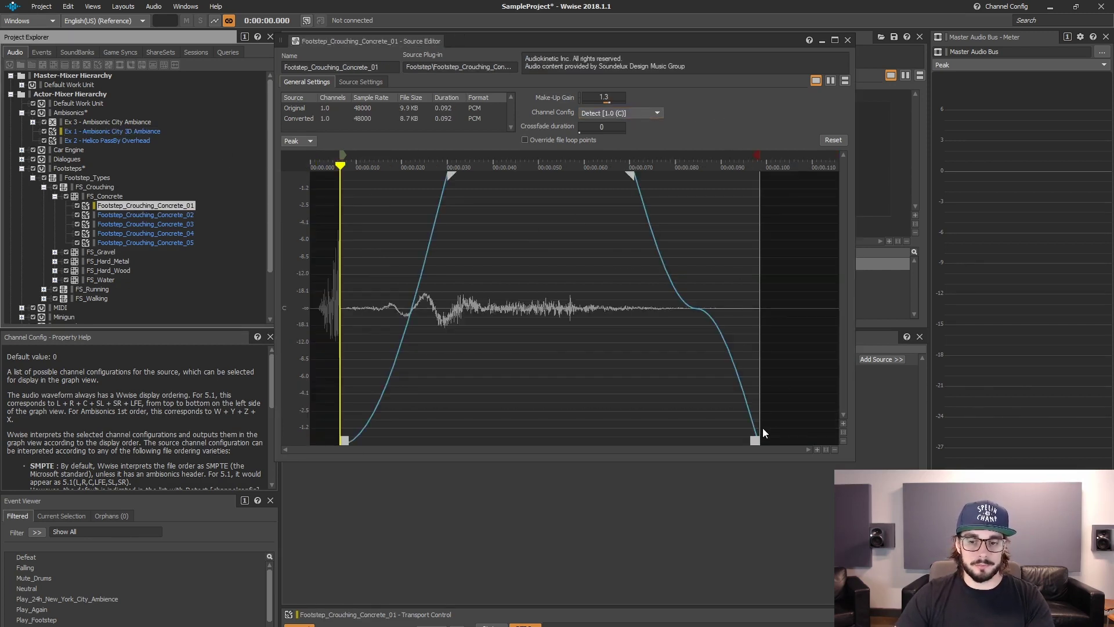
Return to the city ambience source, trim its start to about 0:11, then undo the trim.
{"action": "left_click", "coordinate": [126, 133]}
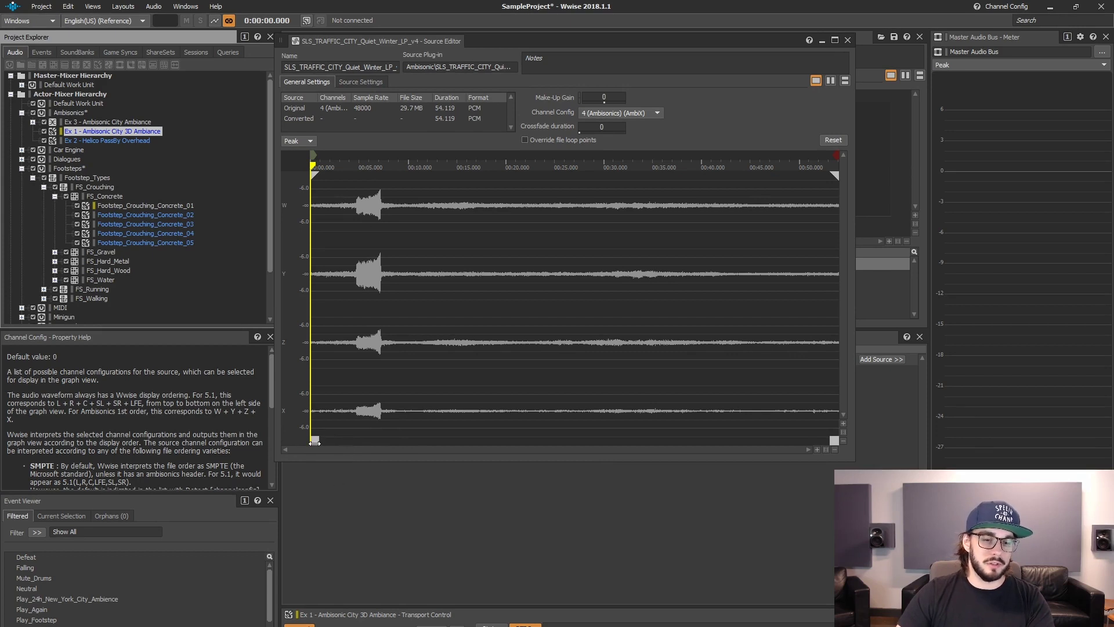
{"action": "left_click_drag", "start_coordinate": [314, 440], "coordinate": [422, 441]}
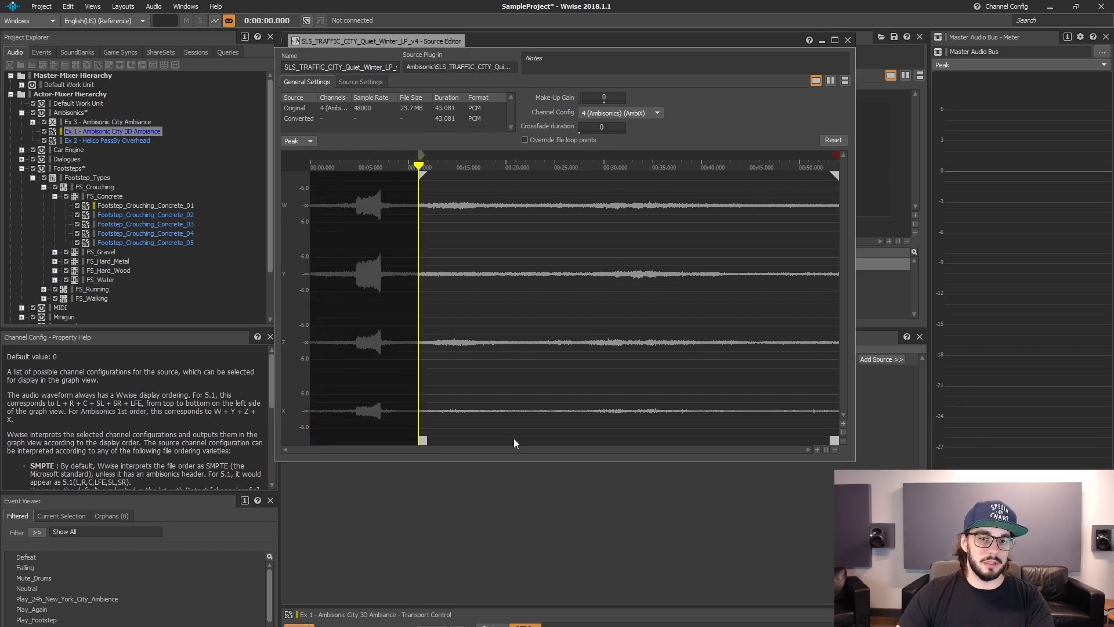
{"action": "key", "text": "ctrl+z"}
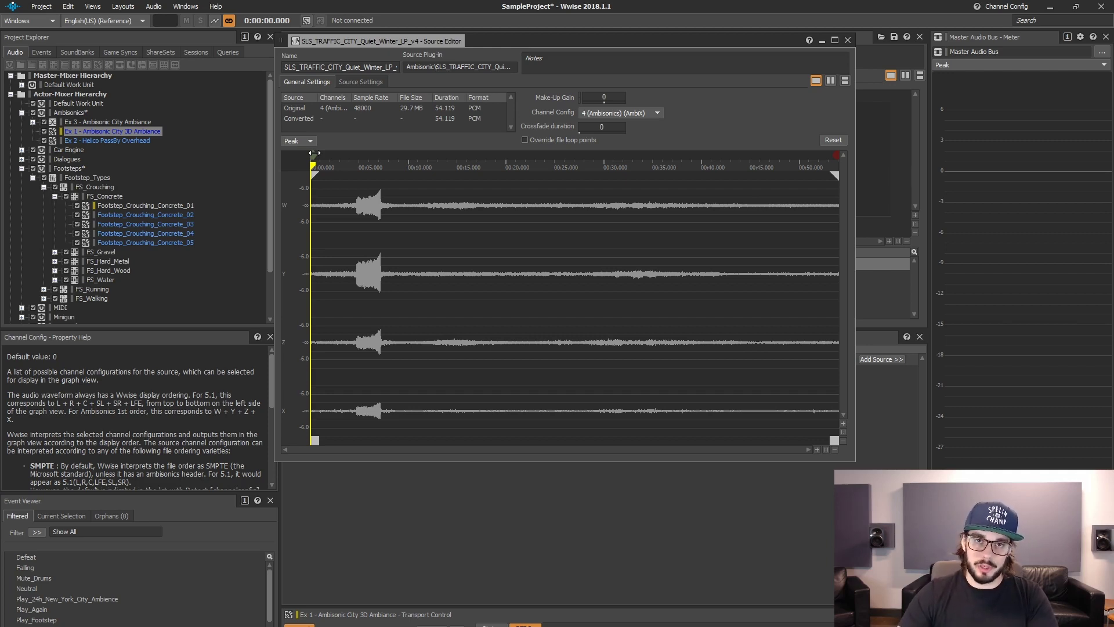
Try loop points from about 0:10 to 0:35–0:42, then reset them to the file's start and end.
{"action": "left_click_drag", "start_coordinate": [314, 153], "coordinate": [417, 154]}
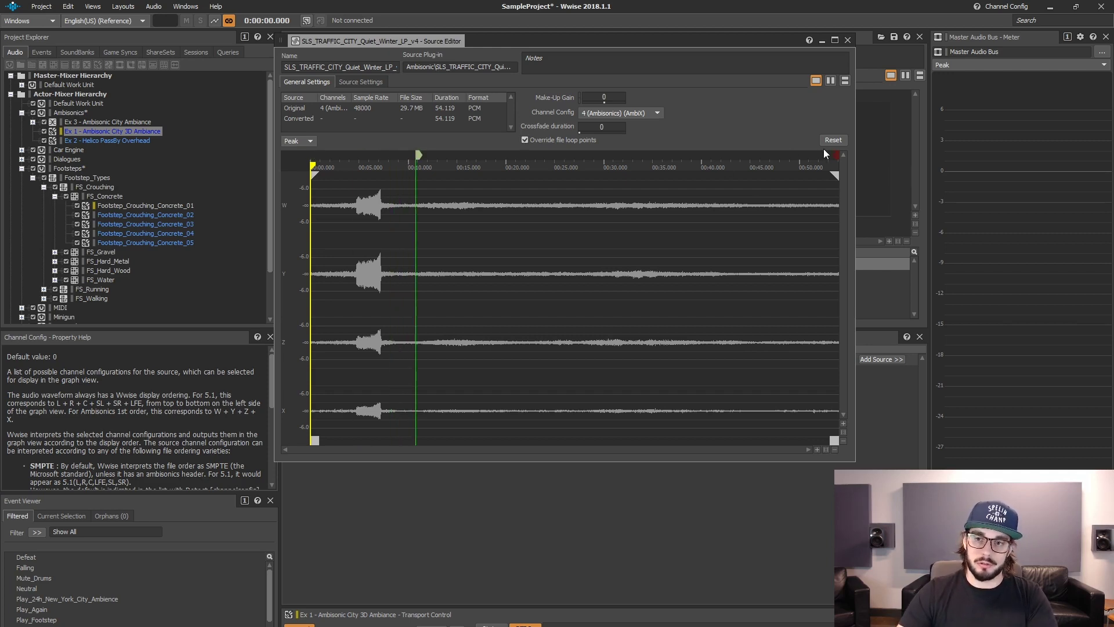
{"action": "left_click_drag", "start_coordinate": [836, 154], "coordinate": [659, 155]}
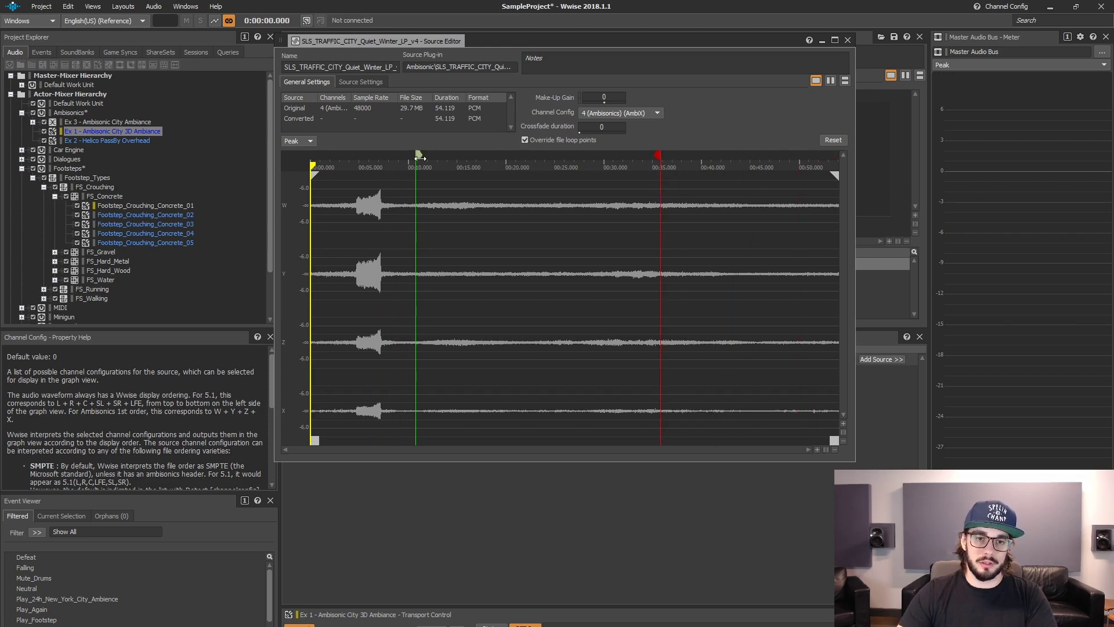
{"action": "mouse_move", "coordinate": [419, 156]}
{"action": "left_mouse_down"}
{"action": "mouse_move", "coordinate": [400, 154]}
{"action": "mouse_move", "coordinate": [422, 154]}
{"action": "left_mouse_up"}
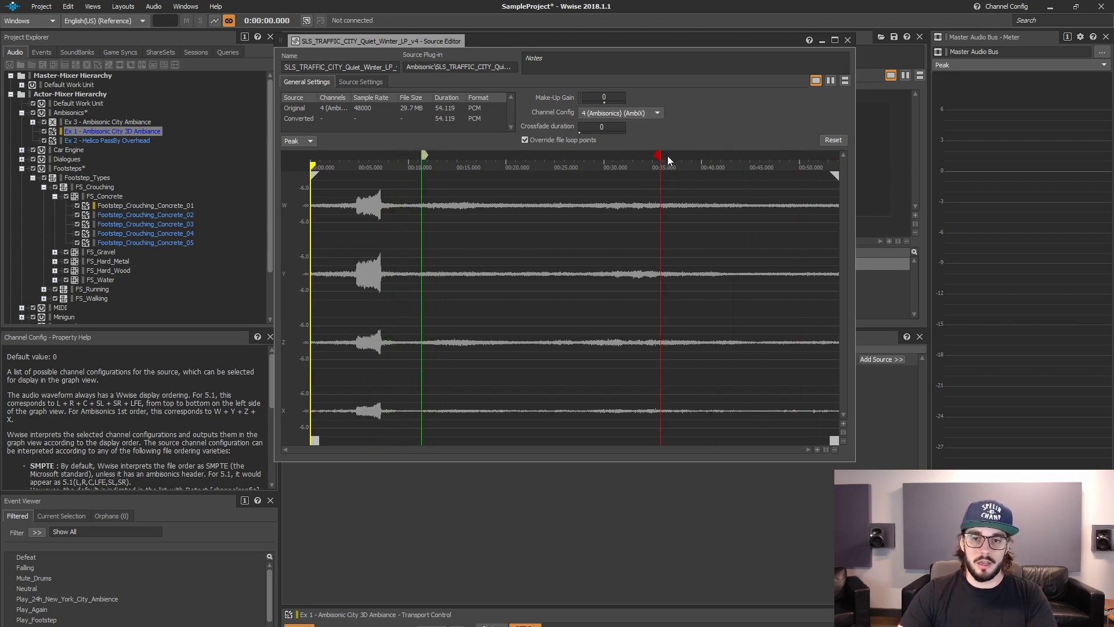
{"action": "left_click_drag", "start_coordinate": [658, 155], "coordinate": [718, 155]}
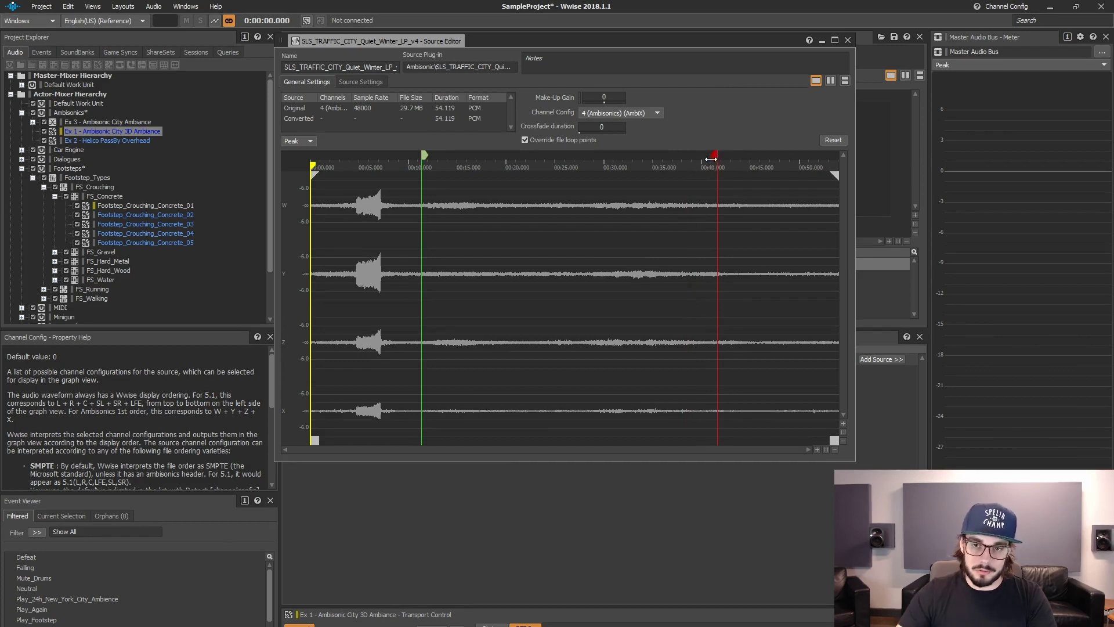
{"action": "left_click_drag", "start_coordinate": [714, 155], "coordinate": [839, 152]}
{"action": "left_click_drag", "start_coordinate": [424, 155], "coordinate": [313, 155]}
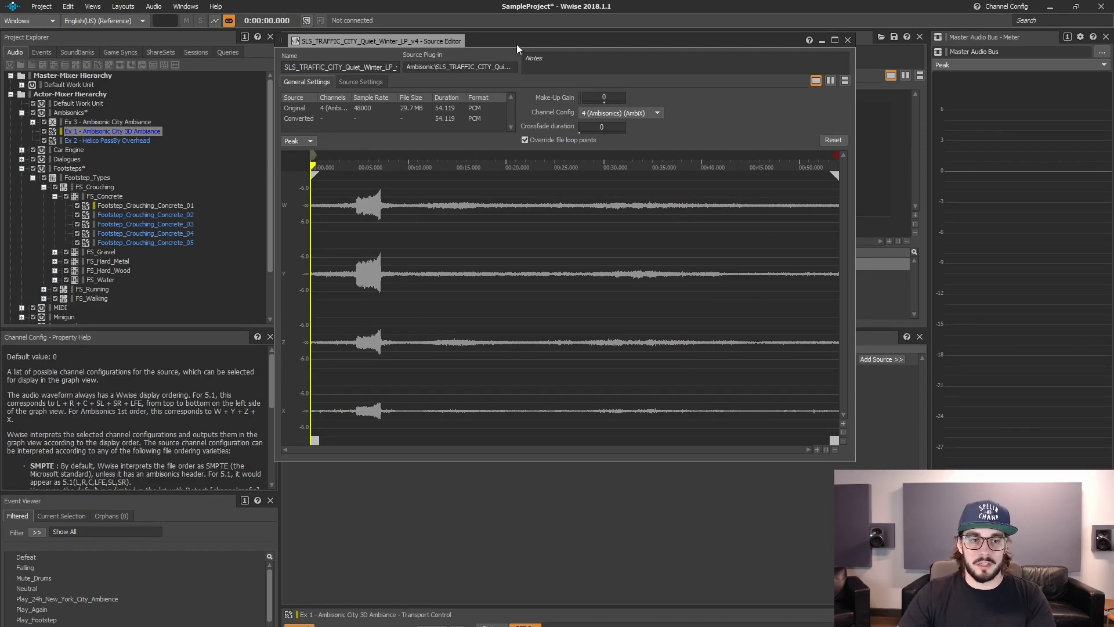
{"action": "left_click_drag", "start_coordinate": [517, 44], "coordinate": [390, 300]}
Close the waveform editor and check the Ex 1 ambience sound's general looping settings.
{"action": "left_click", "coordinate": [321, 76]}
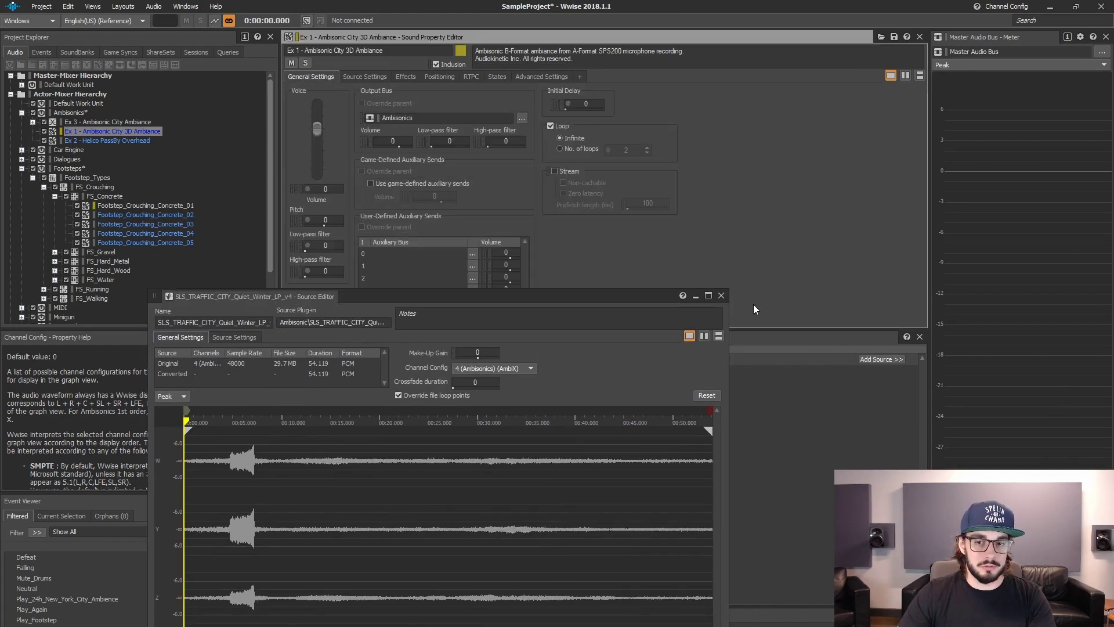
{"action": "left_click", "coordinate": [722, 296]}
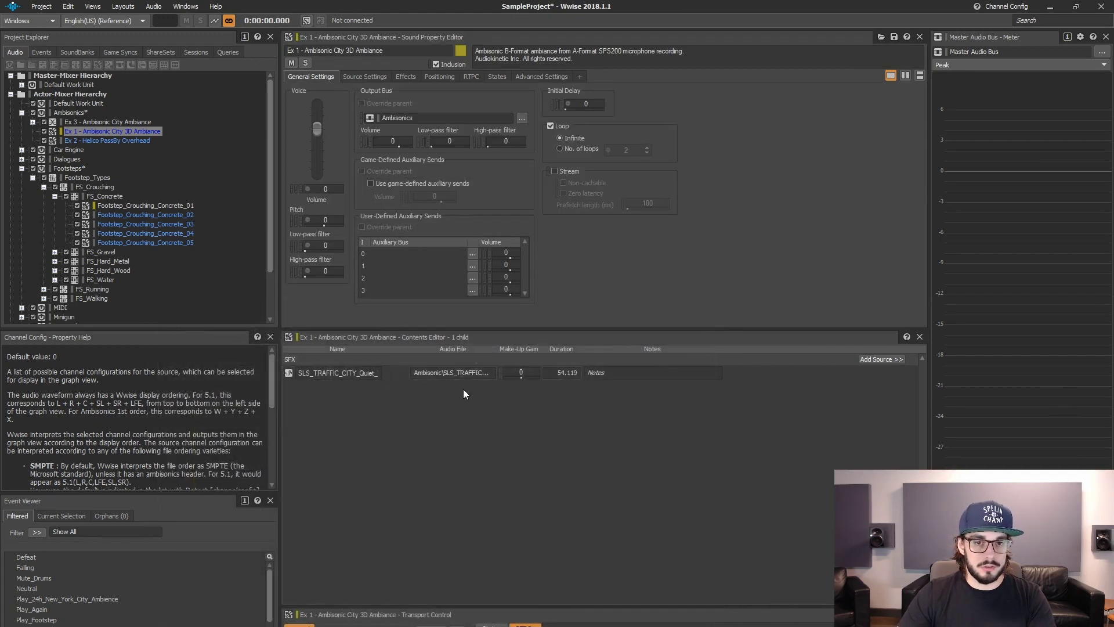
{"action": "left_click", "coordinate": [61, 134]}
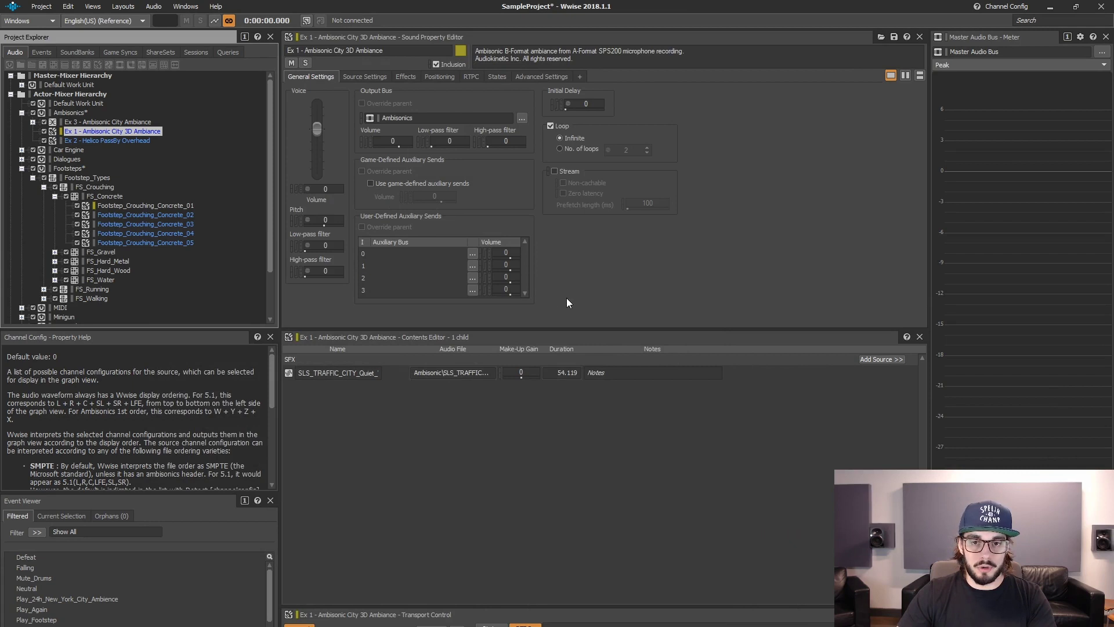
{"action": "left_click", "coordinate": [553, 127]}
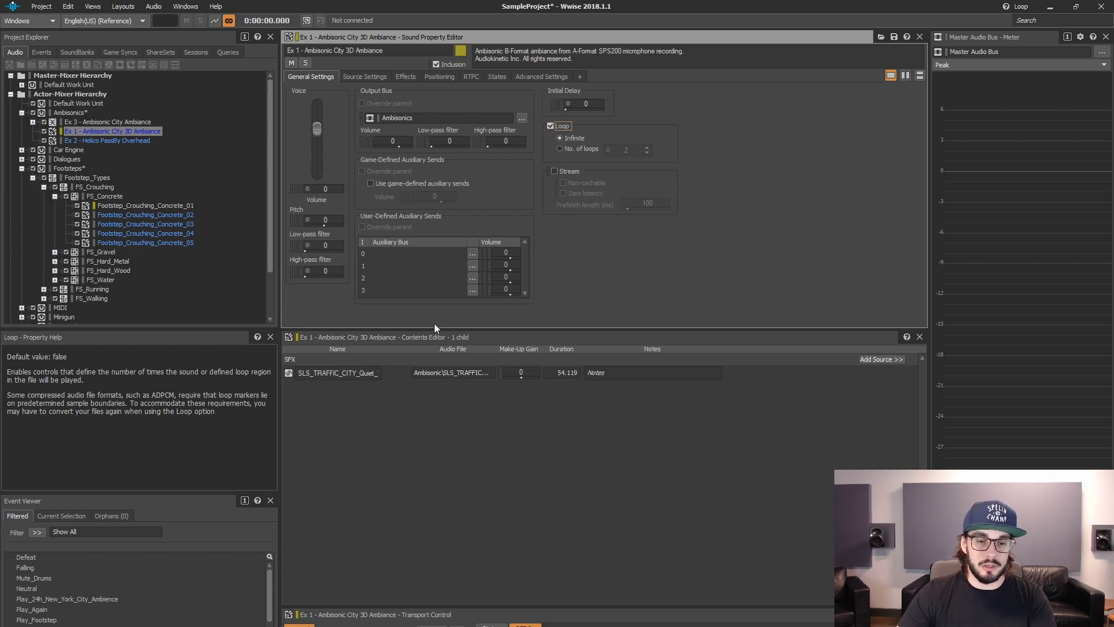
Reopen the traffic source, set its loop from about 0:19.8 to 0:37.5, and override file loop points.
{"action": "double_click", "coordinate": [286, 374]}
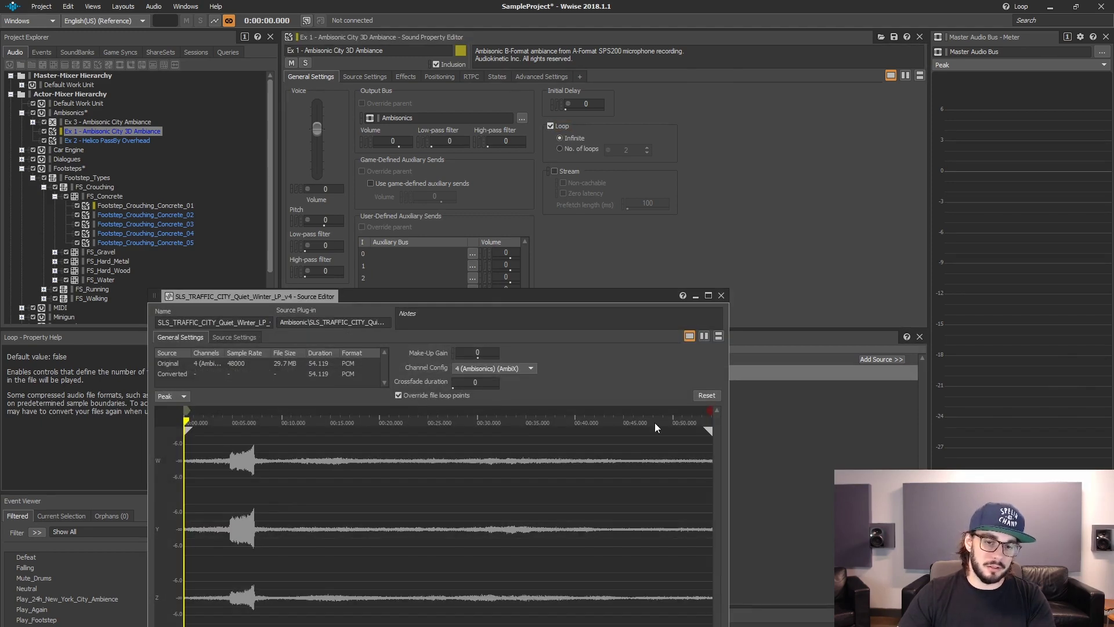
{"action": "left_click_drag", "start_coordinate": [506, 293], "coordinate": [569, 89]}
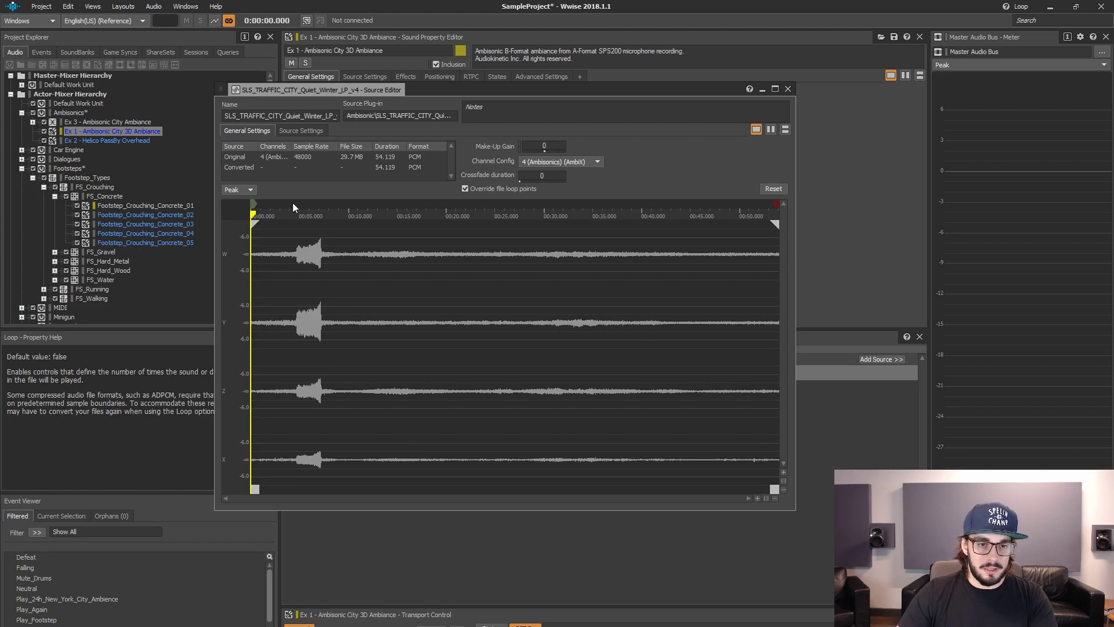
{"action": "left_click_drag", "start_coordinate": [262, 214], "coordinate": [444, 215]}
{"action": "left_click_drag", "start_coordinate": [776, 204], "coordinate": [615, 206]}
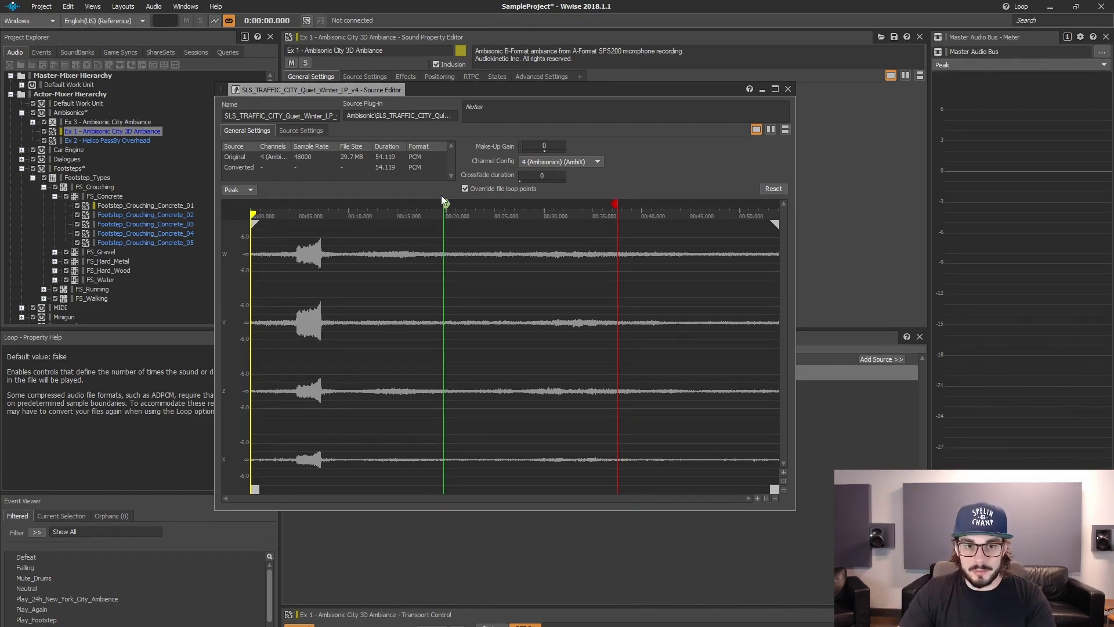
{"action": "left_click", "coordinate": [465, 187]}
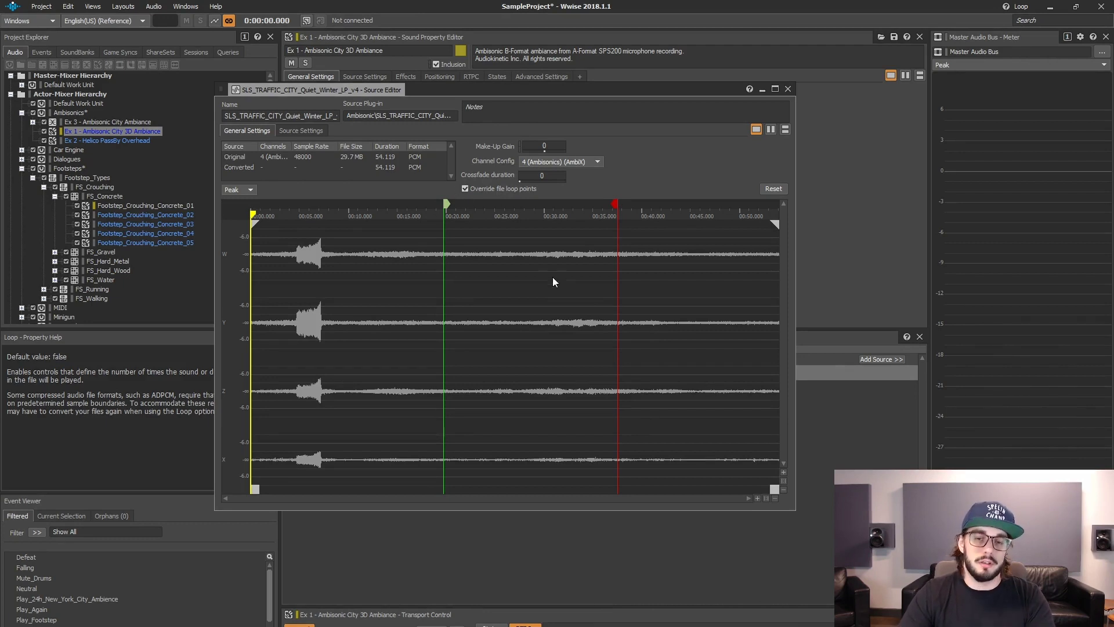
Nudge the loop start to about 0:18.5 and audition the loop, scrubbing between 0:14 and 0:30.
{"action": "left_click_drag", "start_coordinate": [445, 204], "coordinate": [435, 203]}
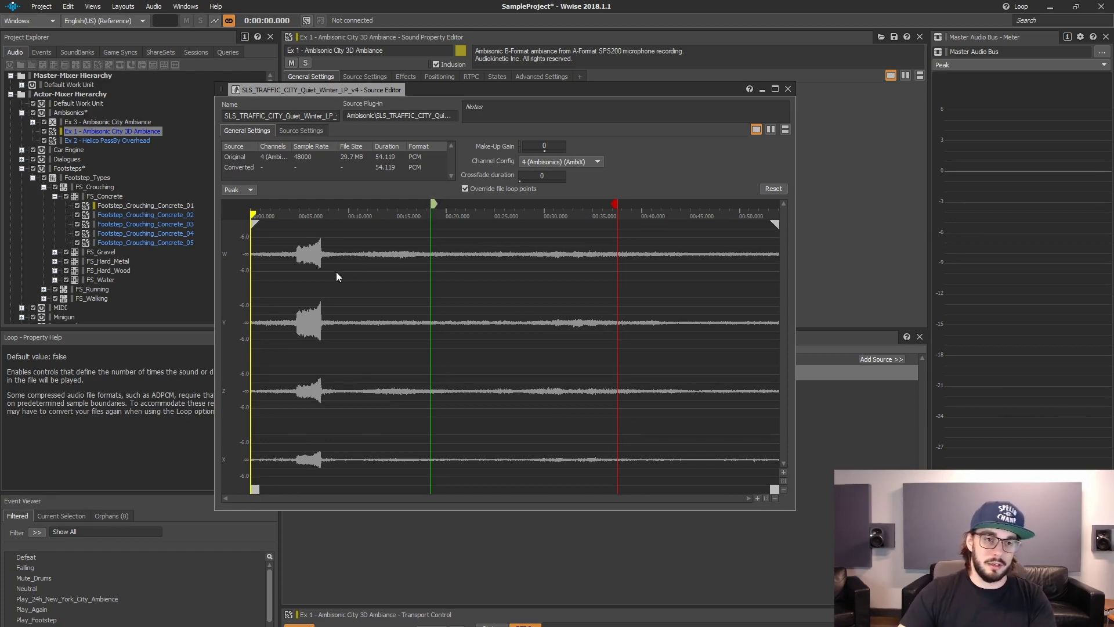
{"action": "key", "text": "space"}
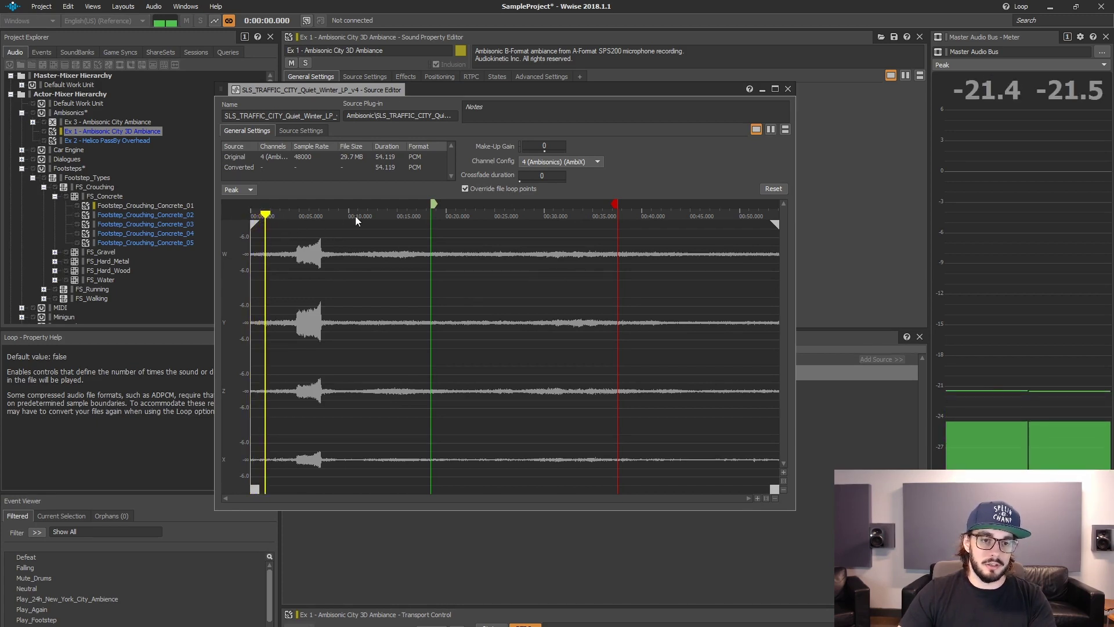
{"action": "left_click", "coordinate": [392, 218]}
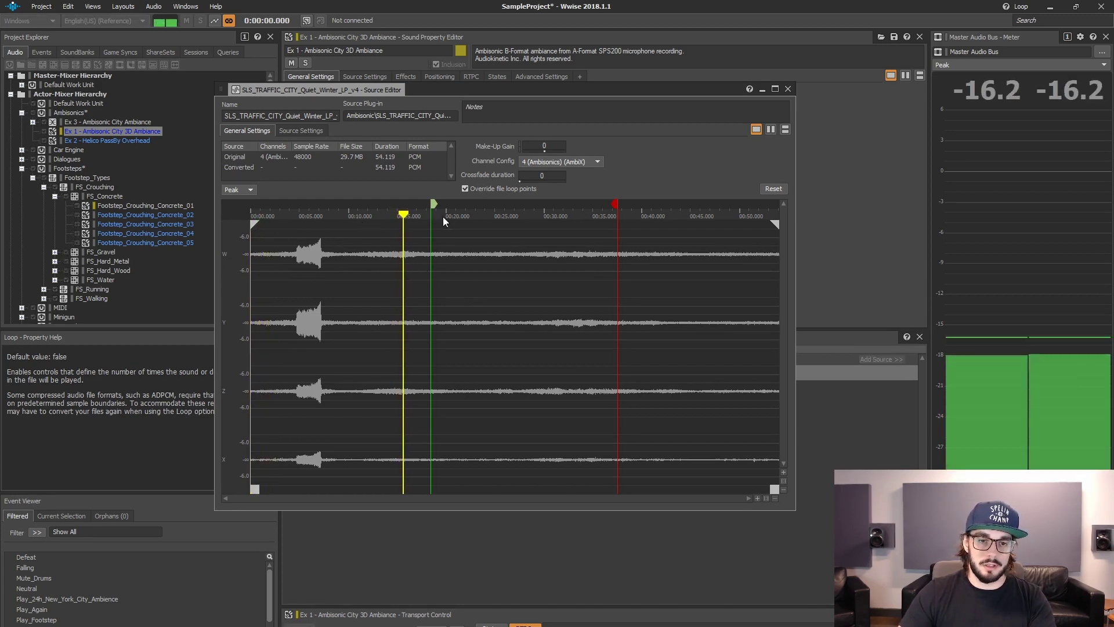
{"action": "key", "text": "space"}
{"action": "left_click_drag", "start_coordinate": [403, 218], "coordinate": [458, 226]}
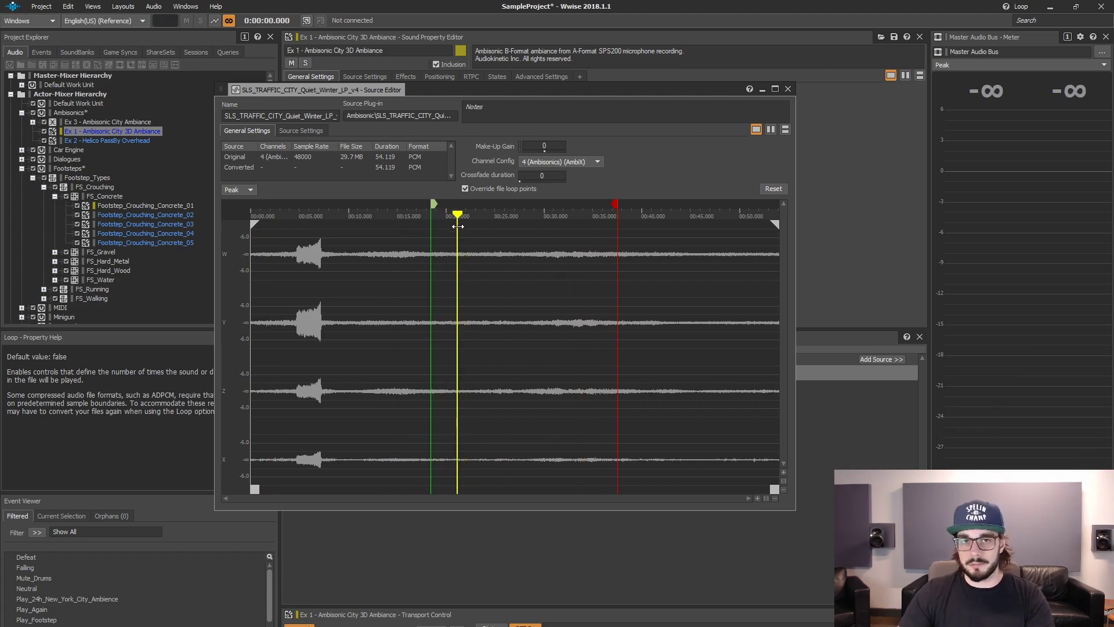
{"action": "left_click_drag", "start_coordinate": [457, 225], "coordinate": [509, 226]}
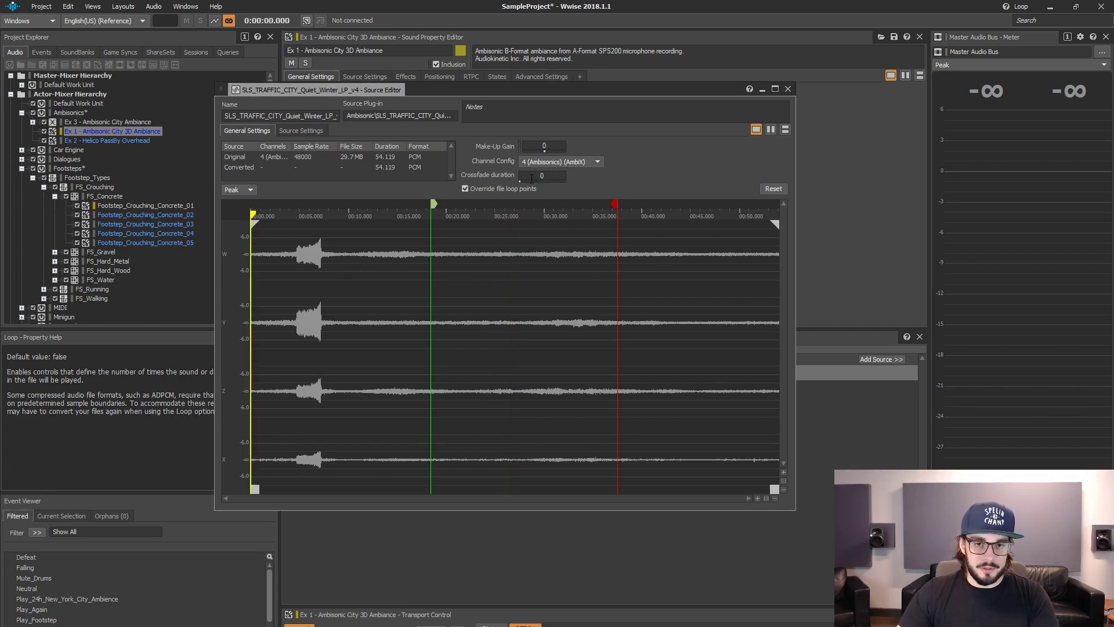
Give the loop a ~205 ms crossfade, move the loop start near 0:34, and listen to it.
{"action": "left_click_drag", "start_coordinate": [520, 181], "coordinate": [624, 181]}
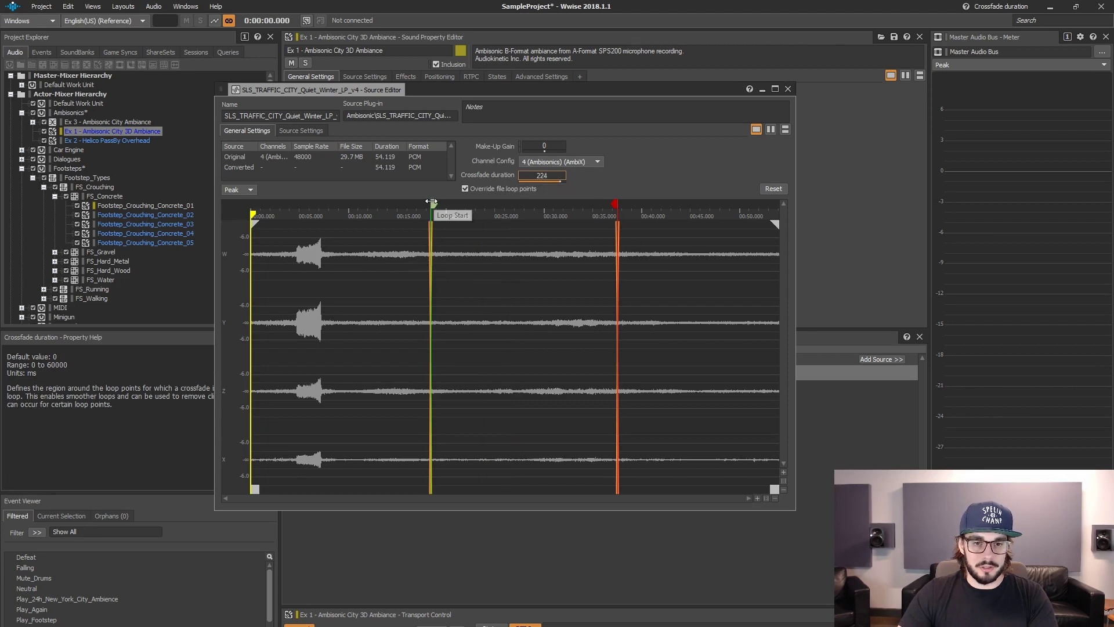
{"action": "left_click_drag", "start_coordinate": [431, 260], "coordinate": [587, 260]}
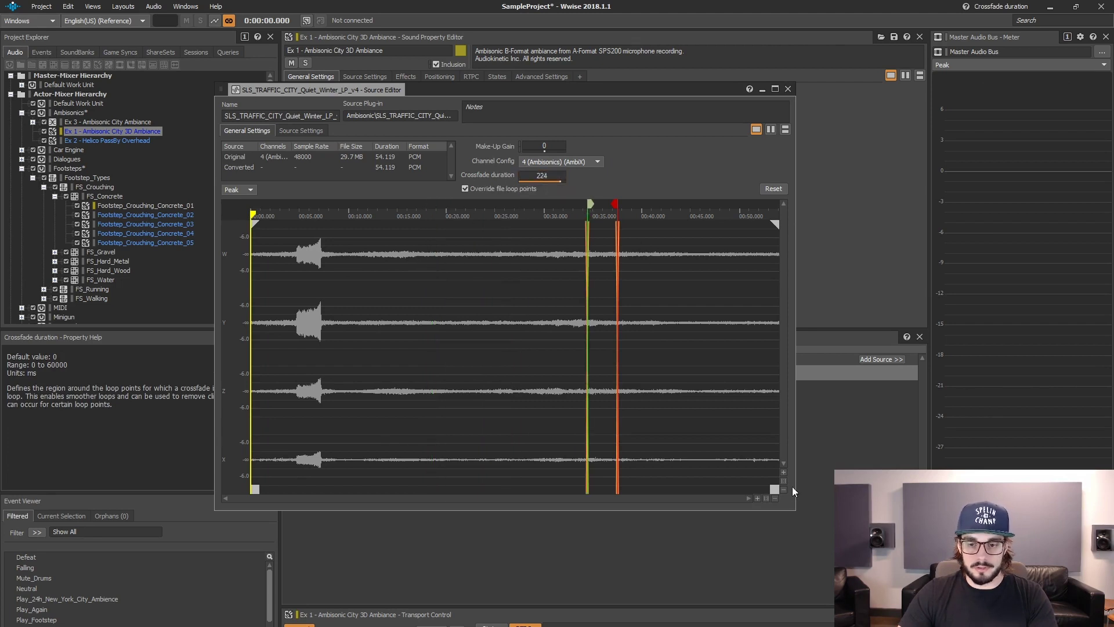
{"action": "left_click", "coordinate": [757, 499]}
{"action": "left_click_drag", "start_coordinate": [500, 498], "coordinate": [576, 498]}
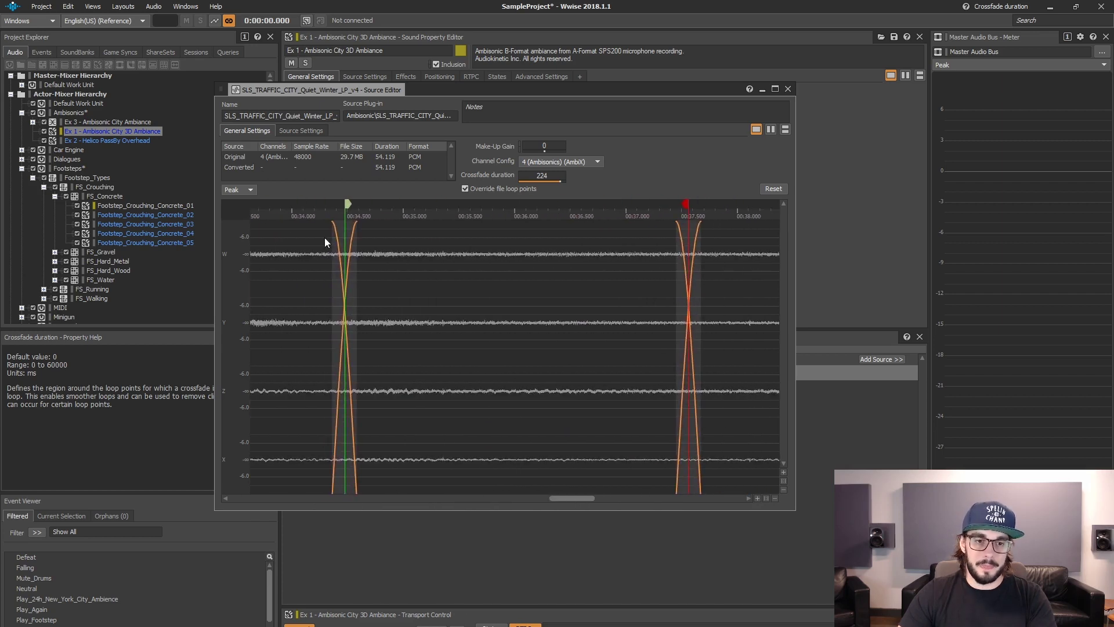
{"action": "left_click", "coordinate": [313, 249]}
{"action": "key", "text": "space"}
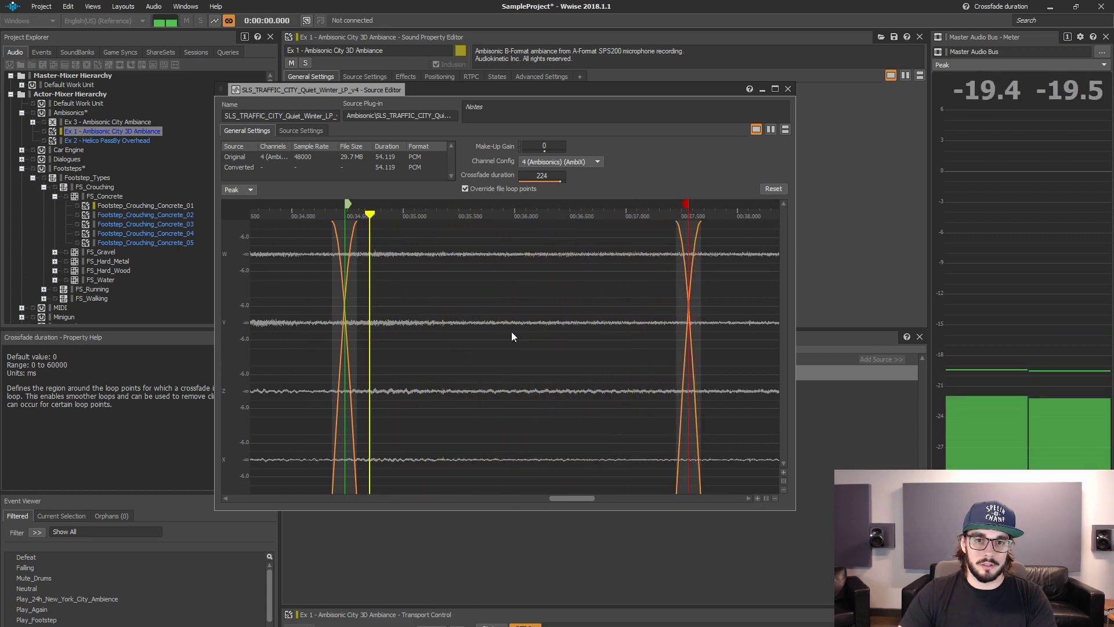
{"action": "key", "text": "space"}
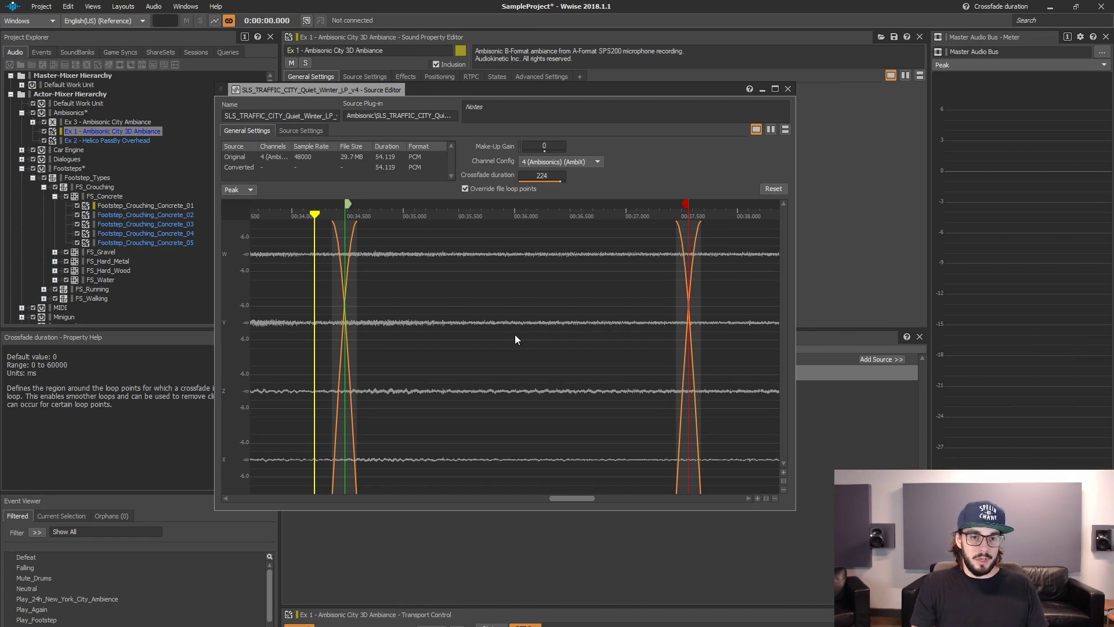
Move the loop markers to 0:34.75 and 0:37.0 and set the crossfade to 500 ms.
{"action": "left_click_drag", "start_coordinate": [348, 215], "coordinate": [386, 213]}
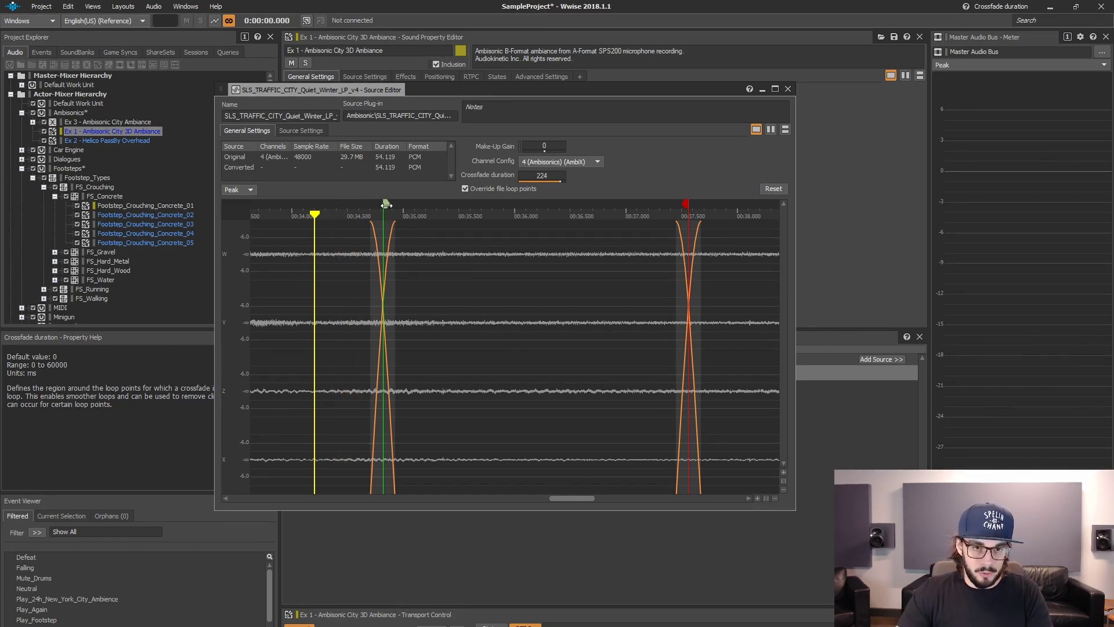
{"action": "left_click_drag", "start_coordinate": [686, 212], "coordinate": [637, 210]}
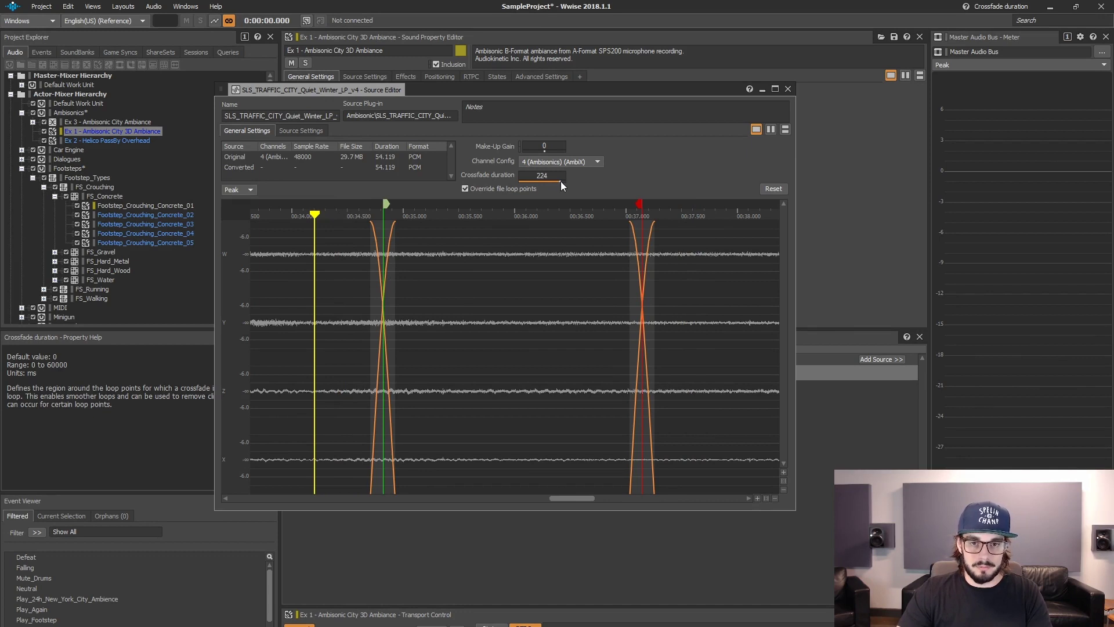
{"action": "left_click_drag", "start_coordinate": [560, 184], "coordinate": [554, 183]}
{"action": "left_click", "coordinate": [554, 176]}
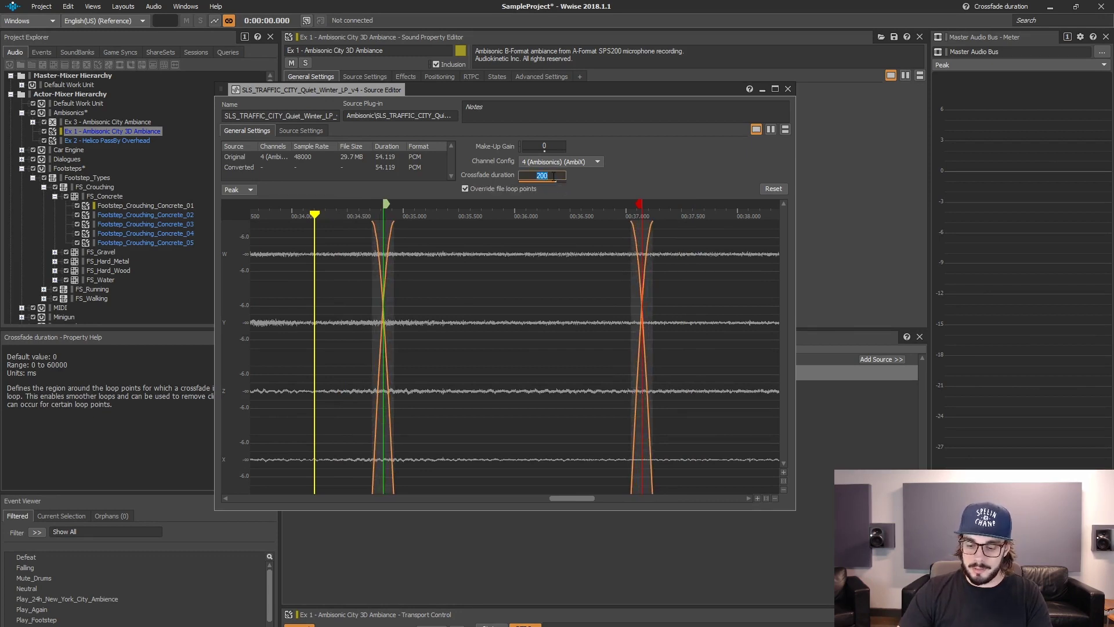
{"action": "type", "text": "500"}
{"action": "key", "text": "Return"}
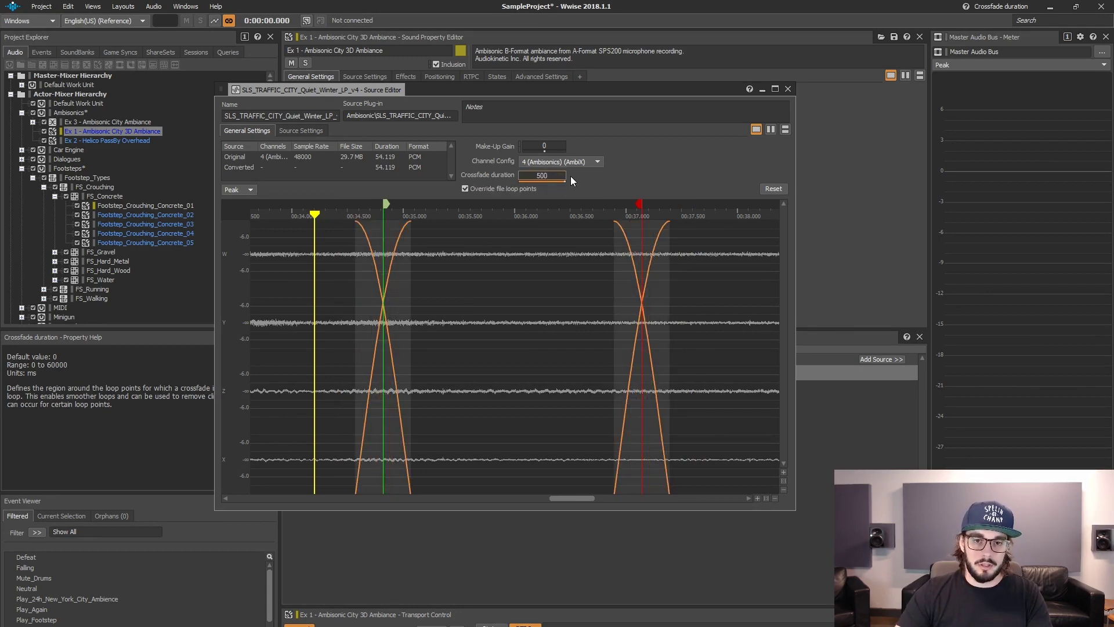
Try 100, 1000 and 0 ms crossfades, settle on 295 ms, and stop overriding file loop points.
{"action": "left_click", "coordinate": [550, 181]}
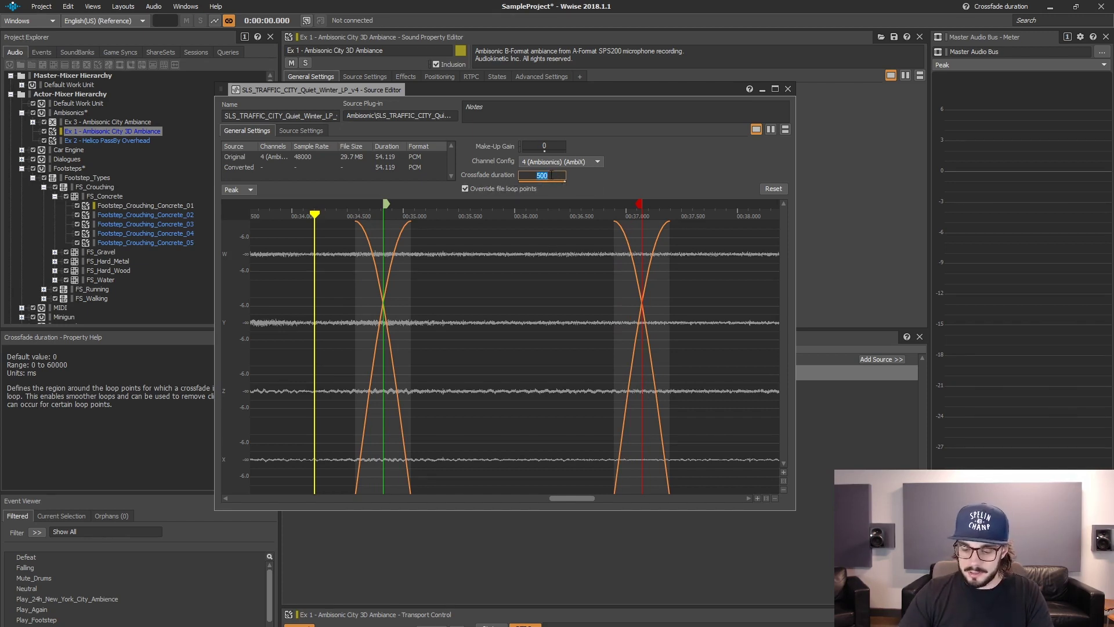
{"action": "type", "text": "100"}
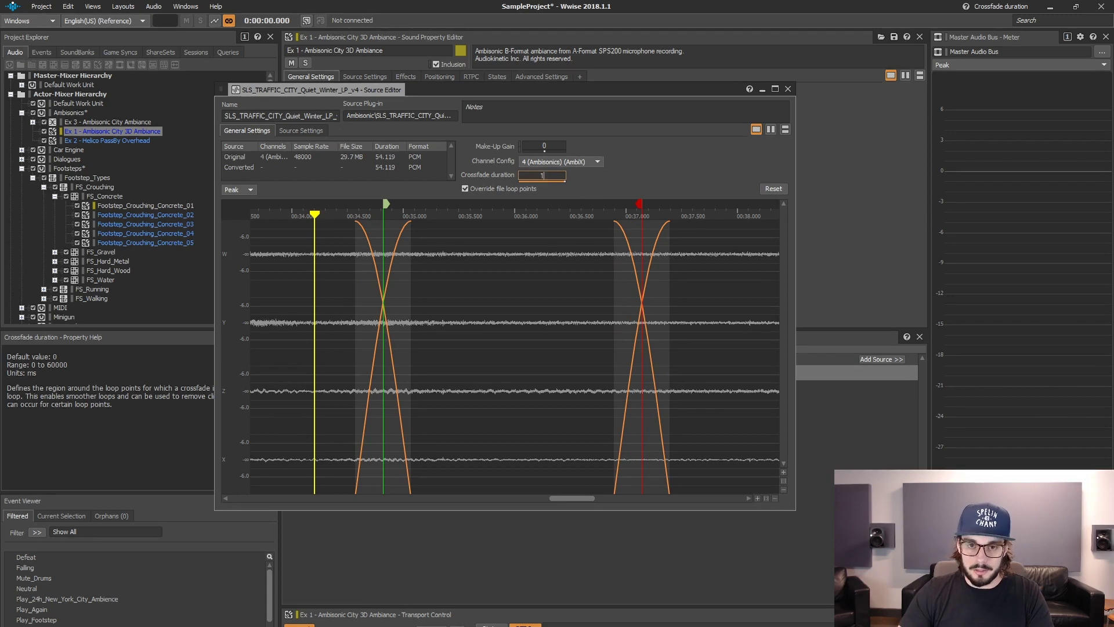
{"action": "key", "text": "Return"}
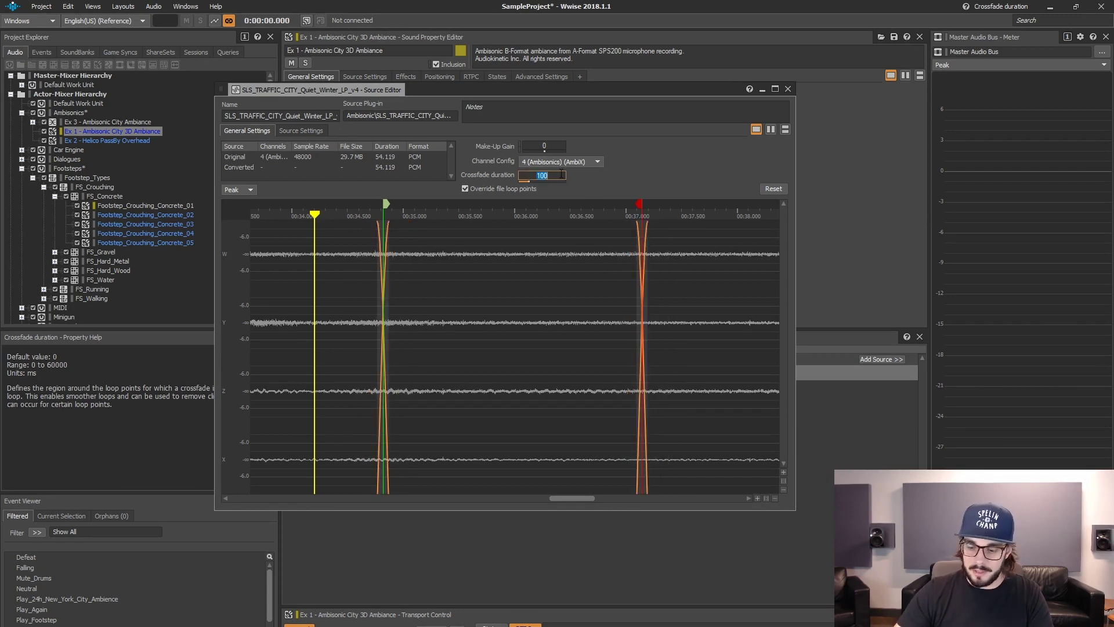
{"action": "type", "text": "0"}
{"action": "key", "text": "Return"}
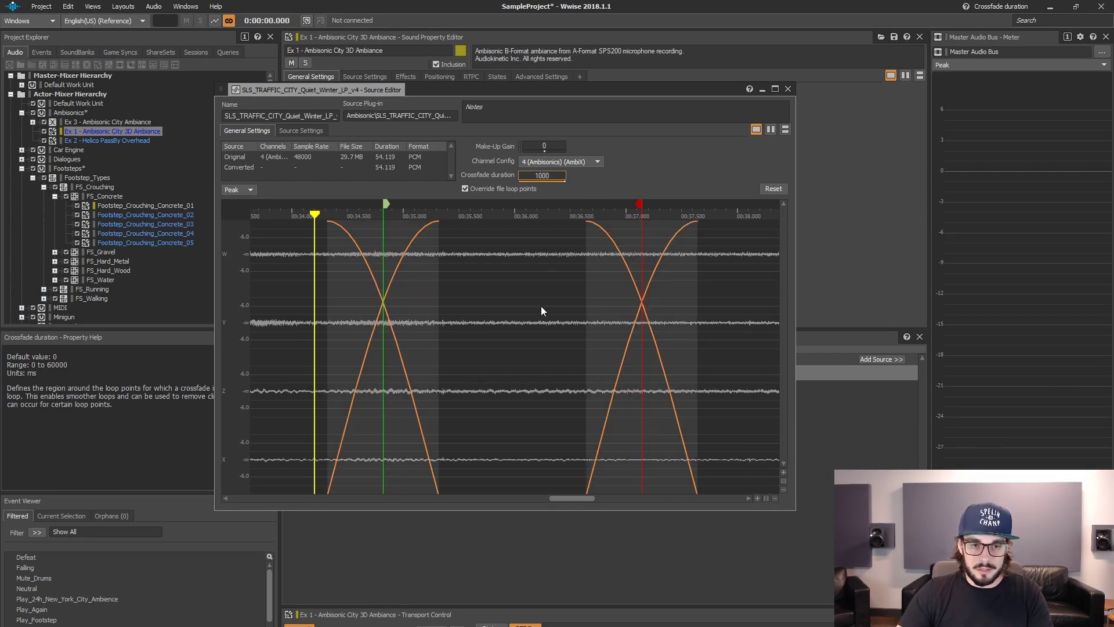
{"action": "left_click", "coordinate": [530, 316]}
{"action": "type", "text": "0"}
{"action": "key", "text": "Return"}
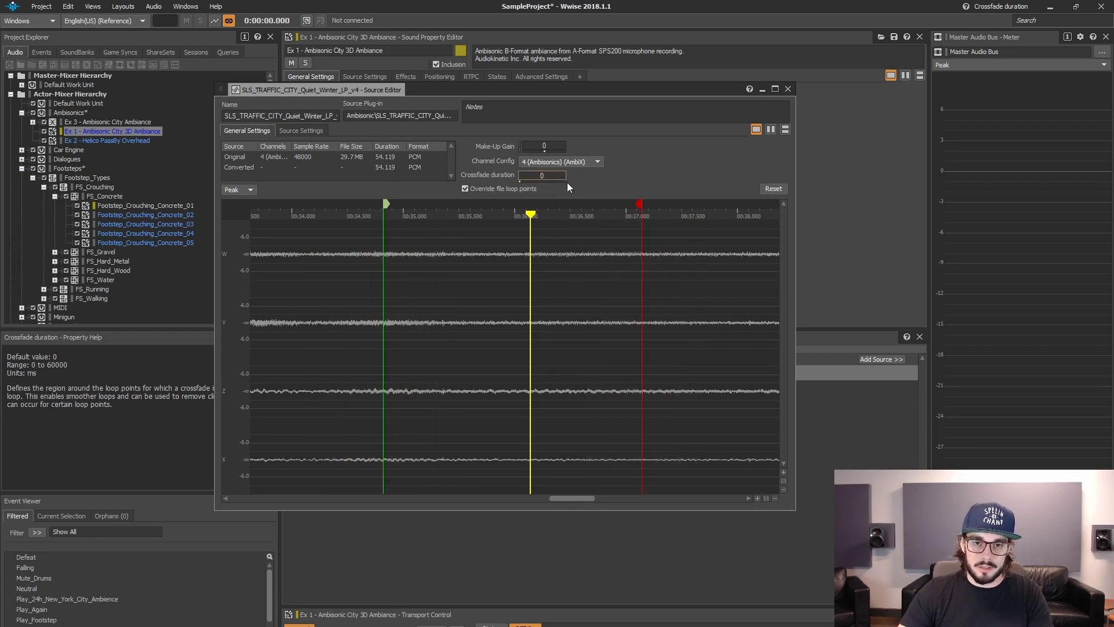
{"action": "left_click_drag", "start_coordinate": [542, 177], "coordinate": [519, 189]}
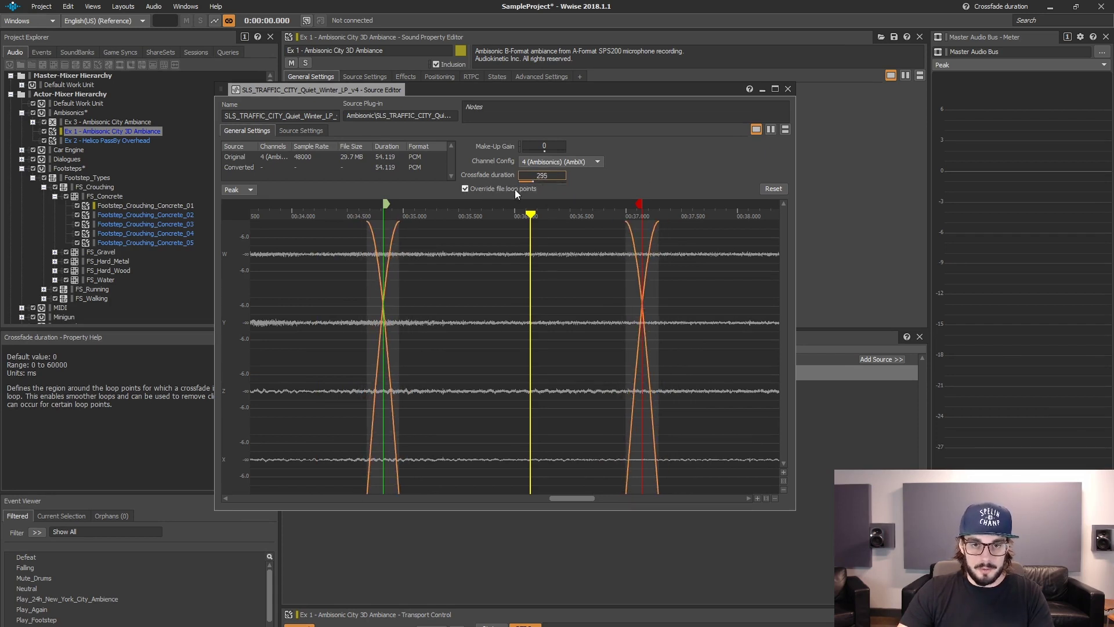
{"action": "left_click", "coordinate": [479, 187]}
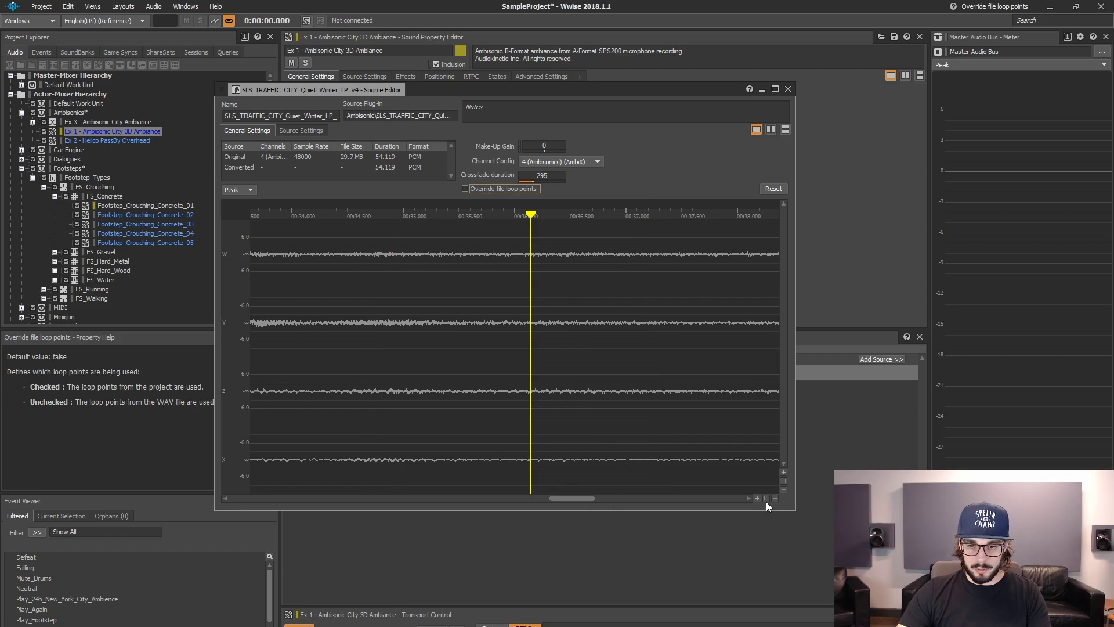
With the whole file in view, lower the traffic ambience's Make-Up Gain to -0.1 dB.
{"action": "left_click", "coordinate": [783, 481]}
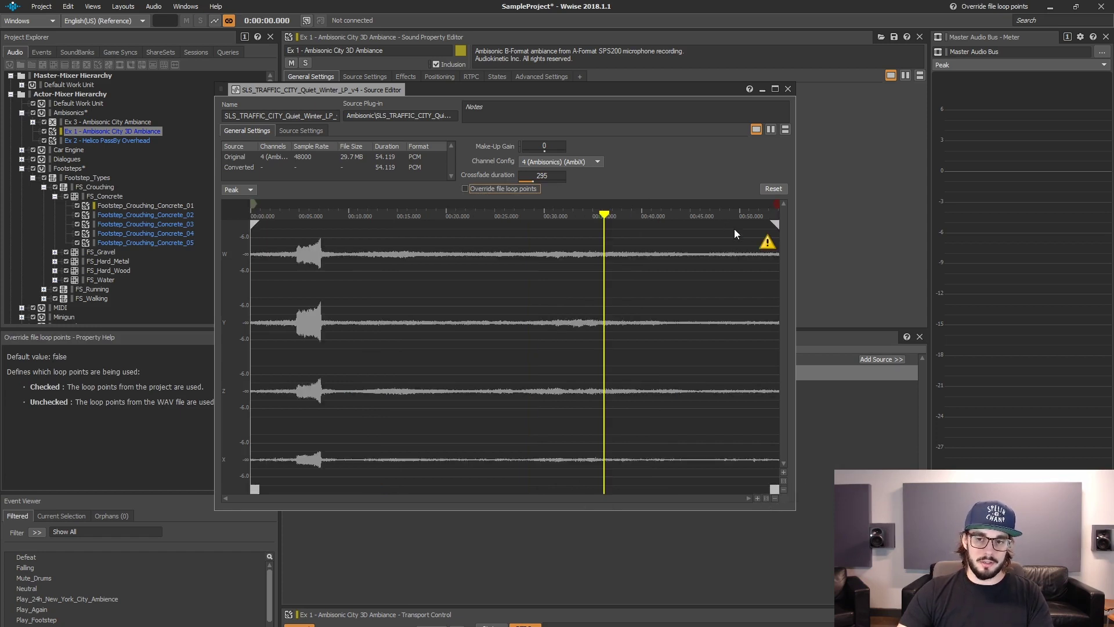
{"action": "left_click", "coordinate": [768, 243]}
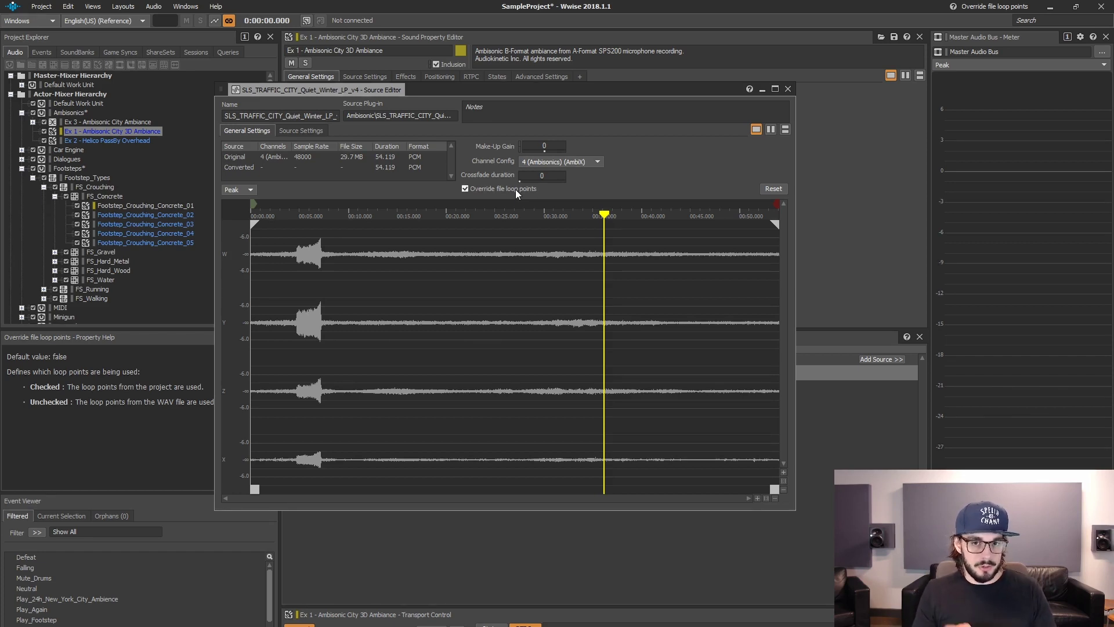
{"action": "left_click_drag", "start_coordinate": [550, 154], "coordinate": [549, 155]}
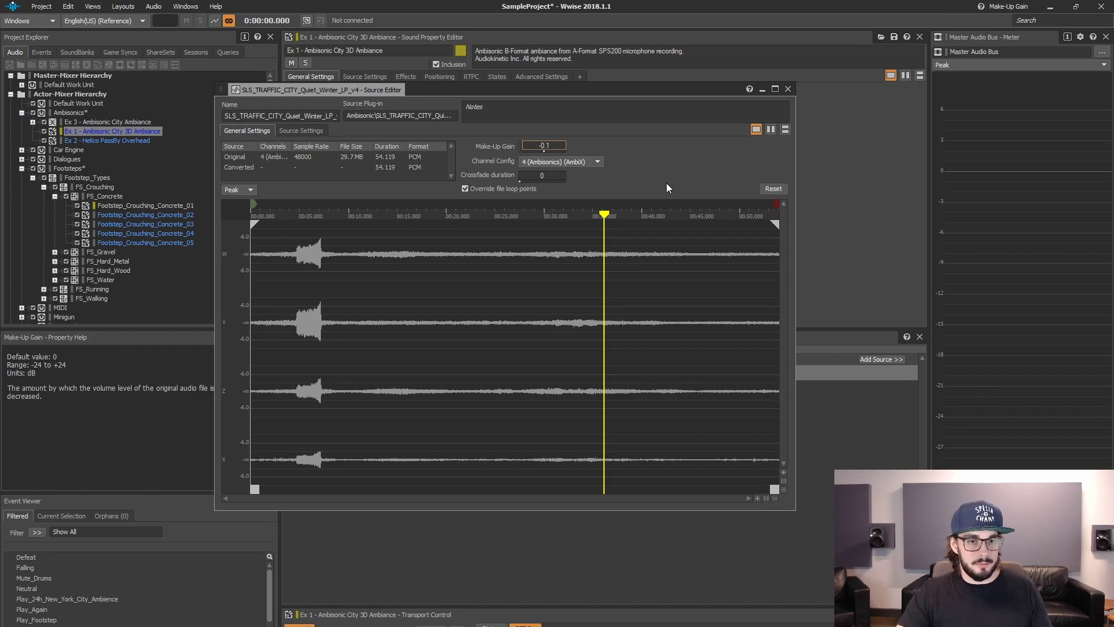
Drop the loop-point override, try a ~21 s loop start, ~9–35 s trims and a fade-out, then reset.
{"action": "left_click", "coordinate": [774, 192]}
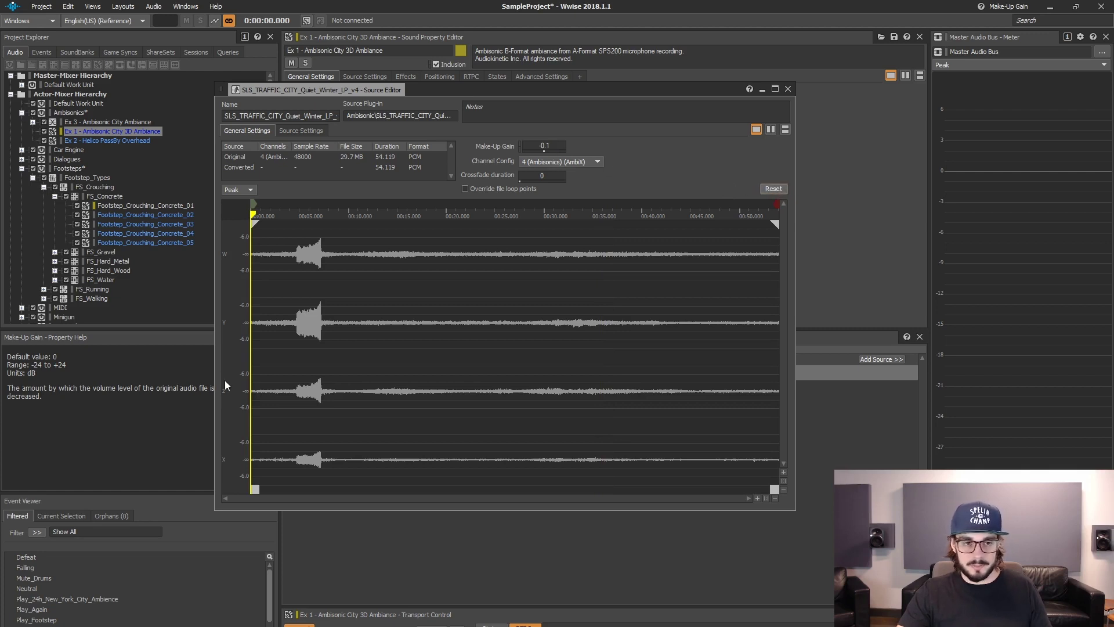
{"action": "left_click", "coordinate": [422, 218]}
{"action": "left_click_drag", "start_coordinate": [252, 205], "coordinate": [462, 205]}
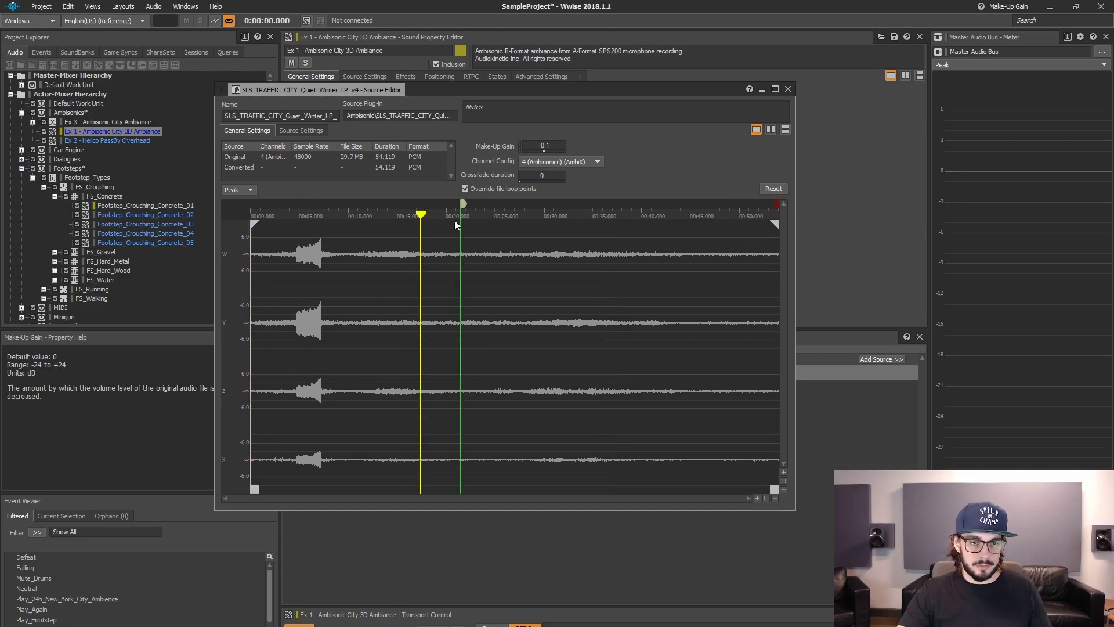
{"action": "left_click_drag", "start_coordinate": [254, 489], "coordinate": [342, 489]}
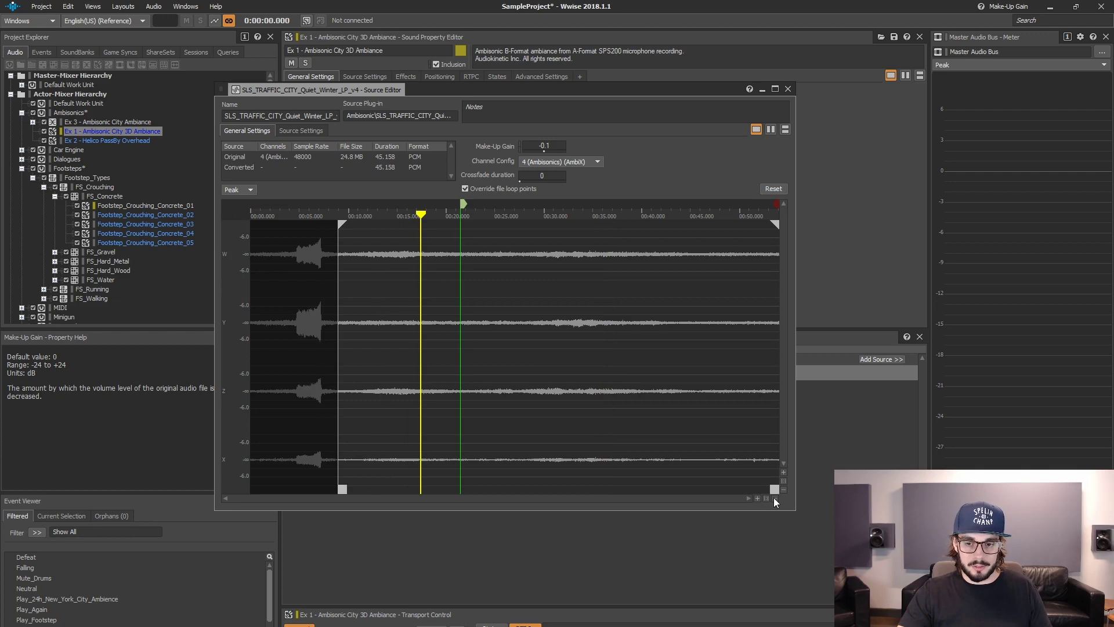
{"action": "left_click_drag", "start_coordinate": [775, 489], "coordinate": [594, 489]}
{"action": "left_click_drag", "start_coordinate": [603, 232], "coordinate": [424, 233]}
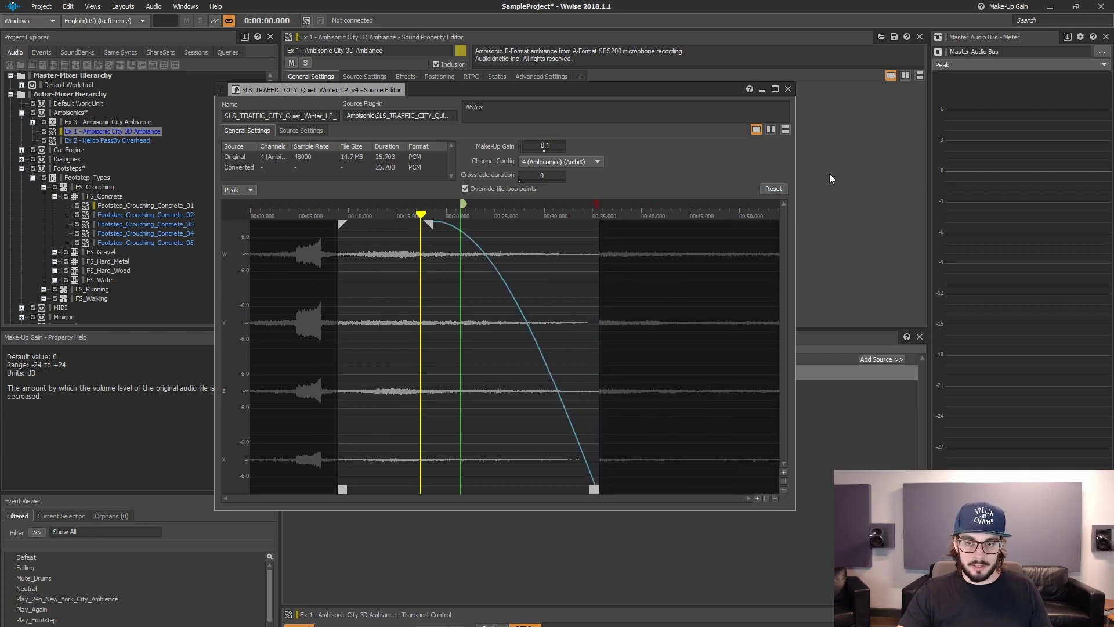
{"action": "left_click", "coordinate": [771, 188]}
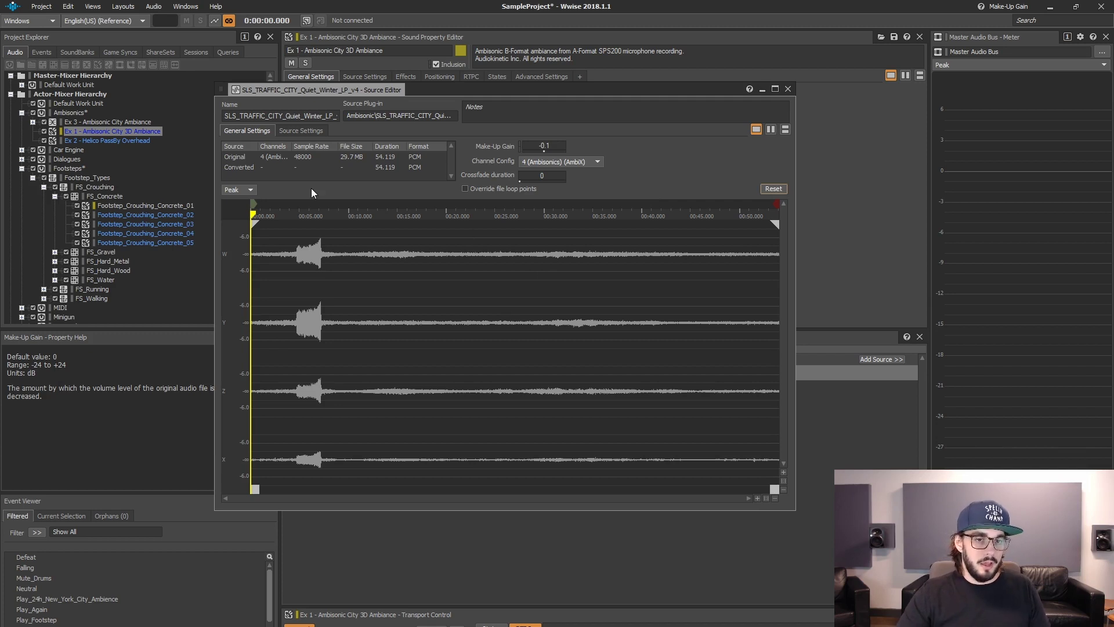
{"action": "left_click", "coordinate": [304, 130]}
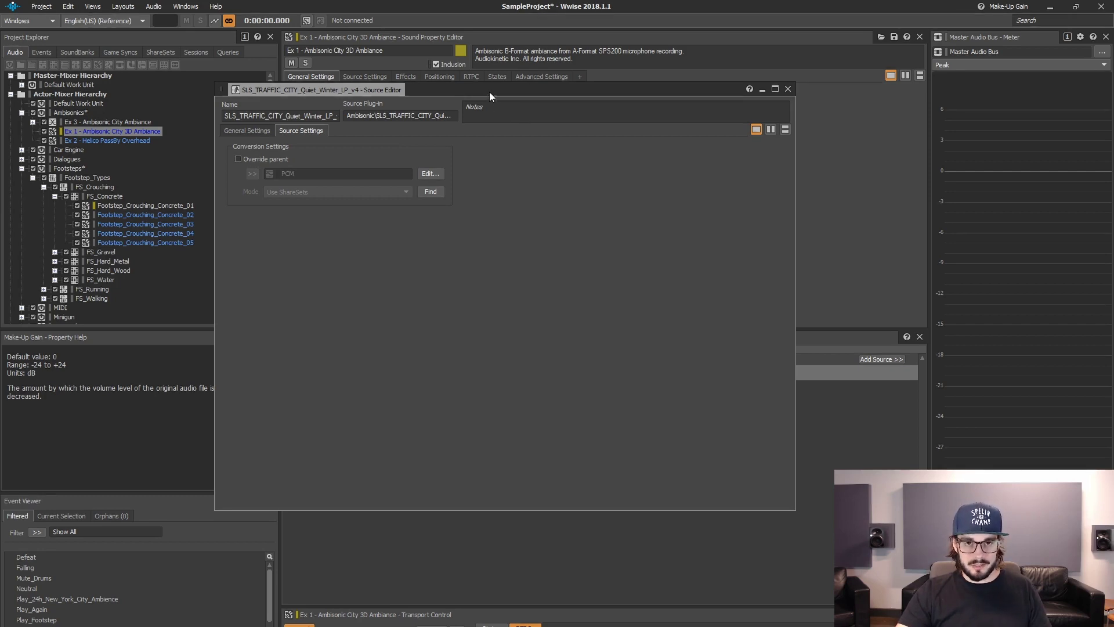
Close the Source Editor, show the sound's Source Settings, then reopen the traffic ambience source's editor.
{"action": "left_click_drag", "start_coordinate": [489, 92], "coordinate": [798, 143]}
{"action": "left_click_drag", "start_coordinate": [1092, 140], "coordinate": [754, 124]}
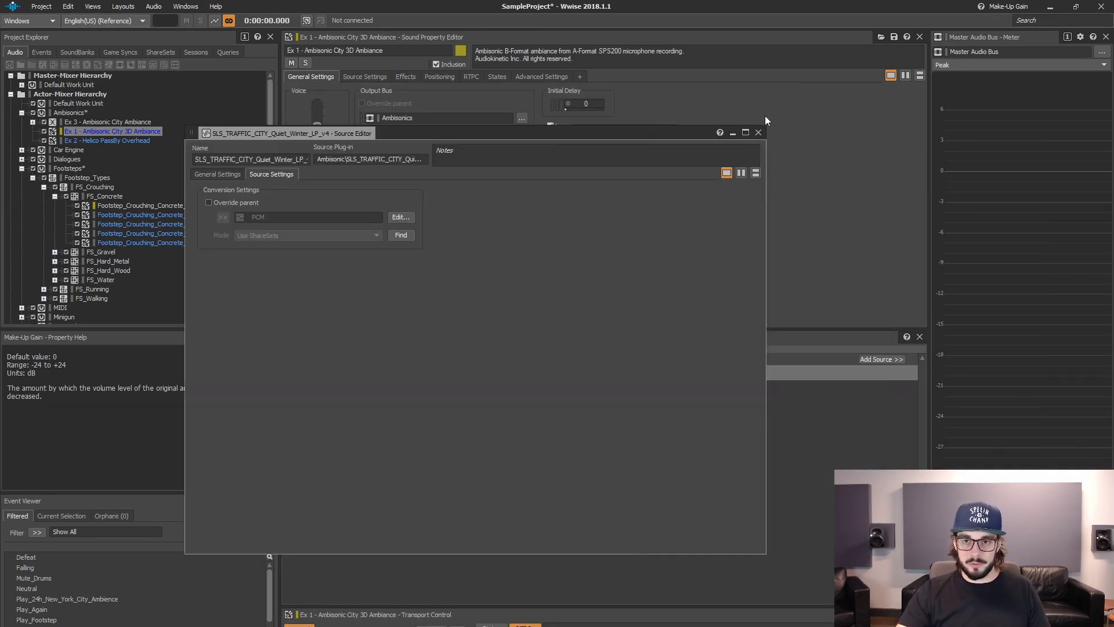
{"action": "left_click", "coordinate": [760, 124]}
{"action": "left_click", "coordinate": [374, 78]}
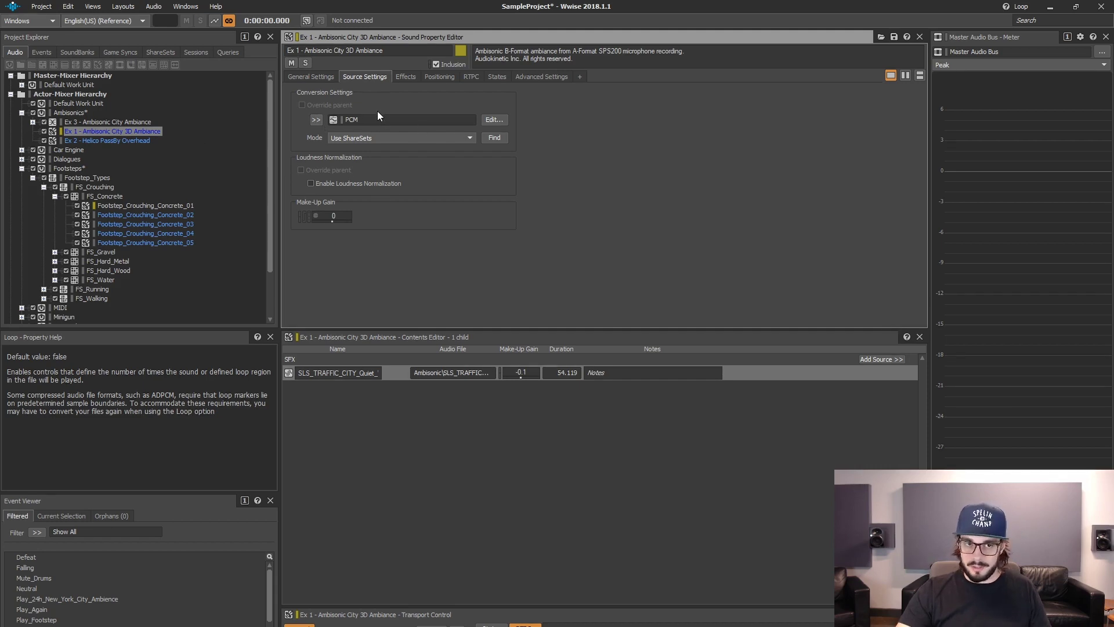
{"action": "double_click", "coordinate": [288, 372]}
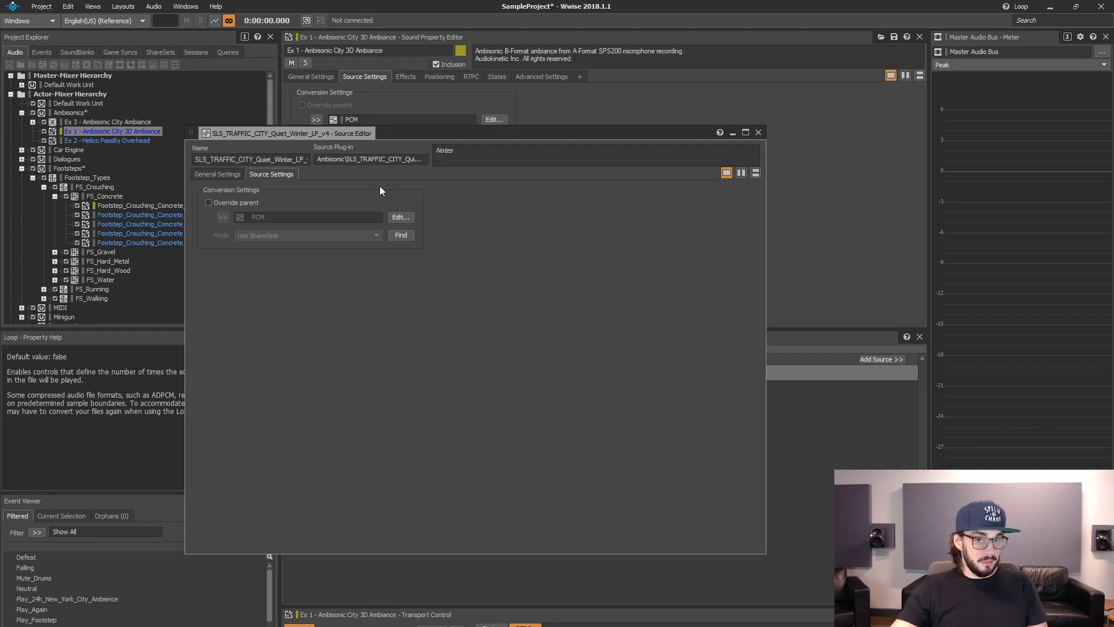
Copy the traffic ambience source and paste a duplicate into the Contents Editor.
{"action": "left_click", "coordinate": [758, 132]}
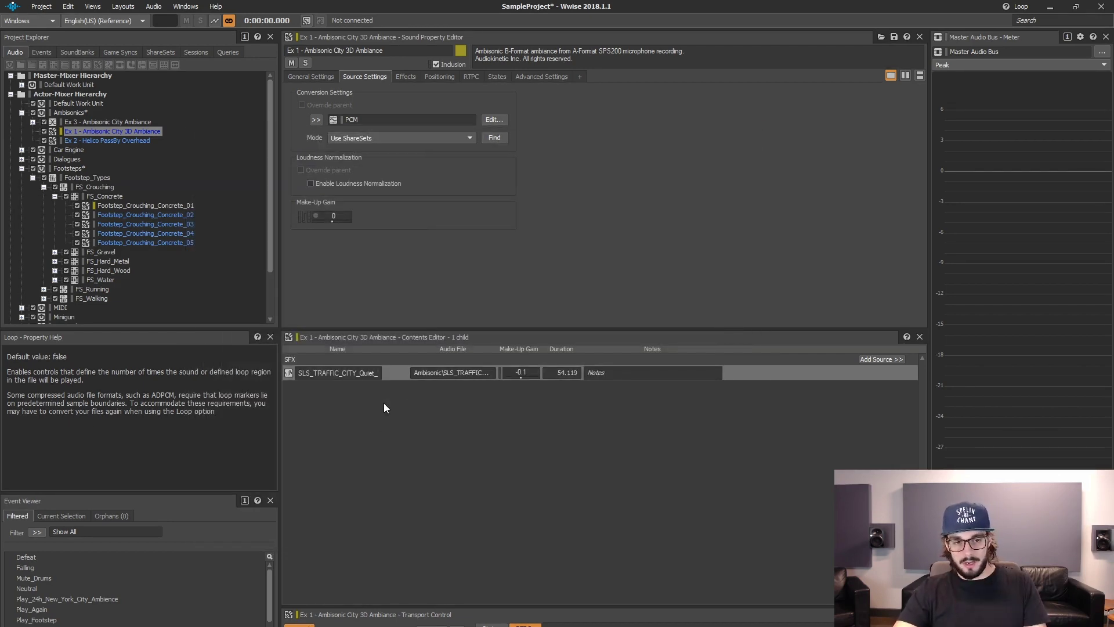
{"action": "right_click", "coordinate": [392, 374]}
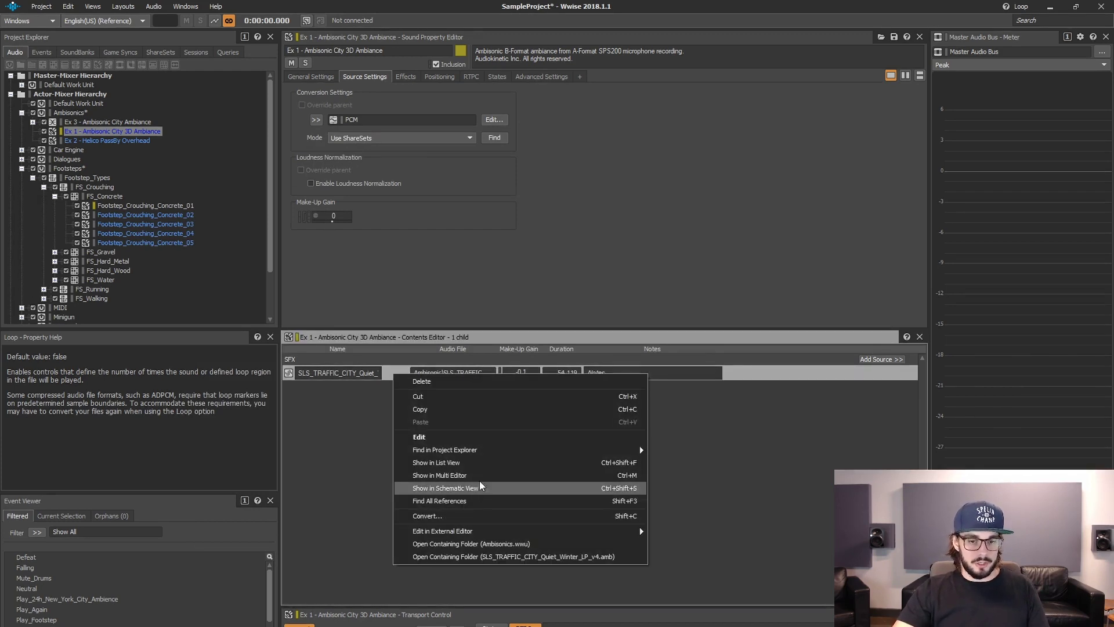
{"action": "left_click", "coordinate": [434, 408]}
{"action": "right_click", "coordinate": [321, 413]}
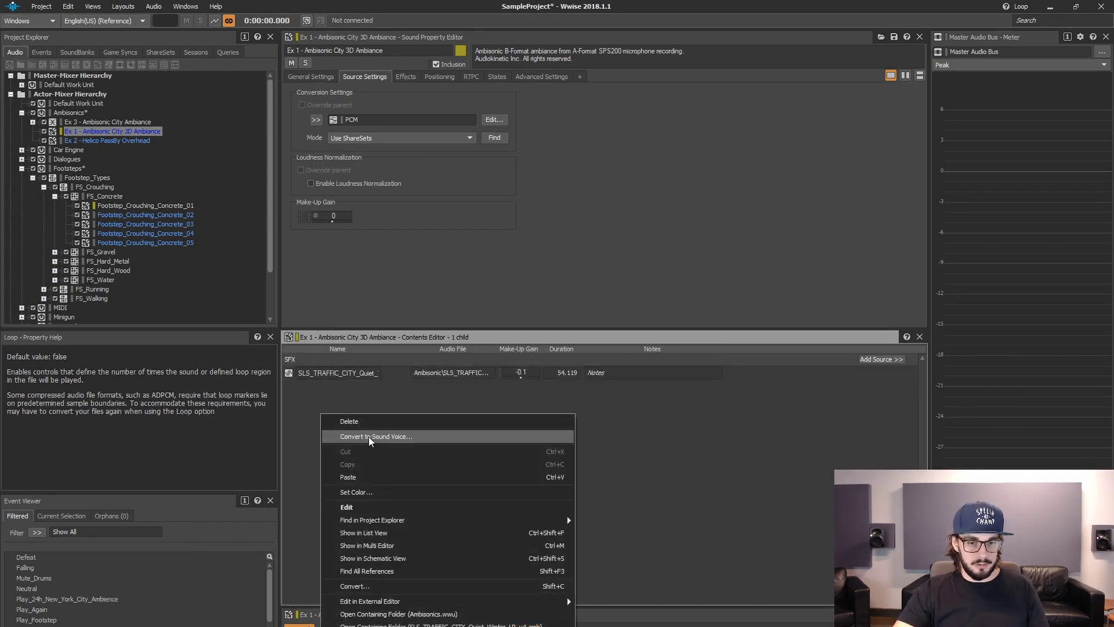
{"action": "left_click", "coordinate": [362, 479]}
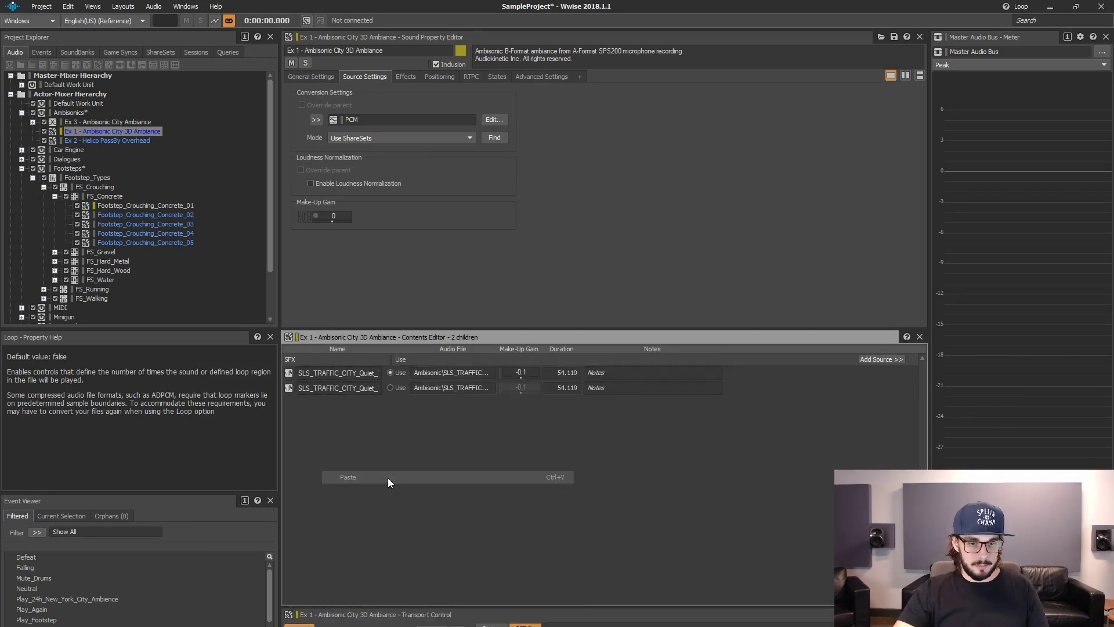
Unlink the source choice and make the duplicated source the one in use.
{"action": "right_click", "coordinate": [390, 359]}
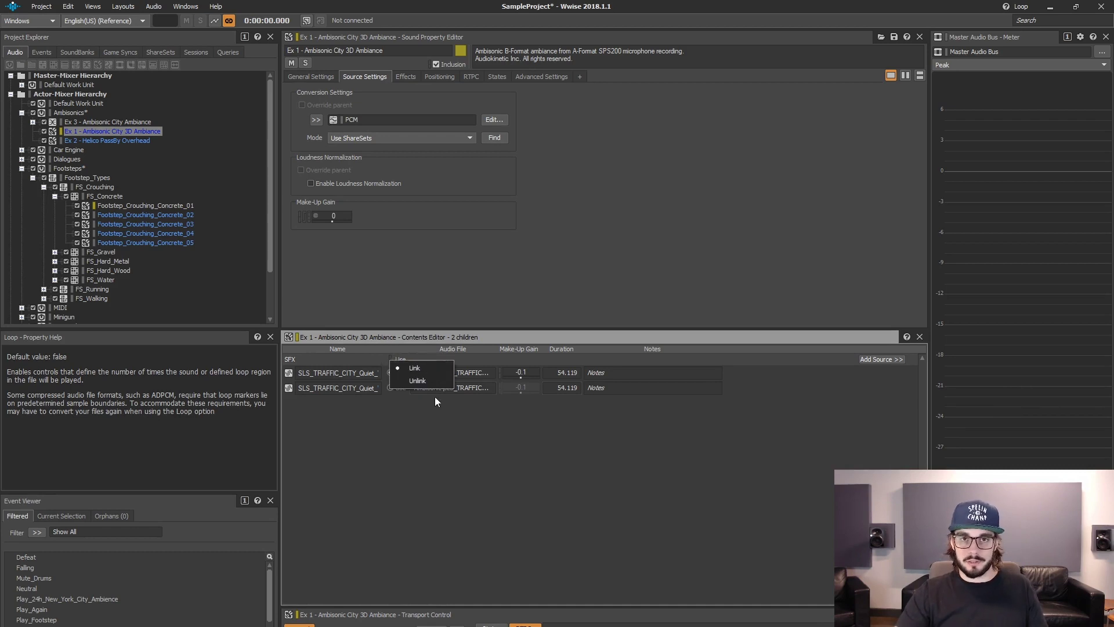
{"action": "left_click", "coordinate": [418, 381]}
{"action": "left_click", "coordinate": [390, 388]}
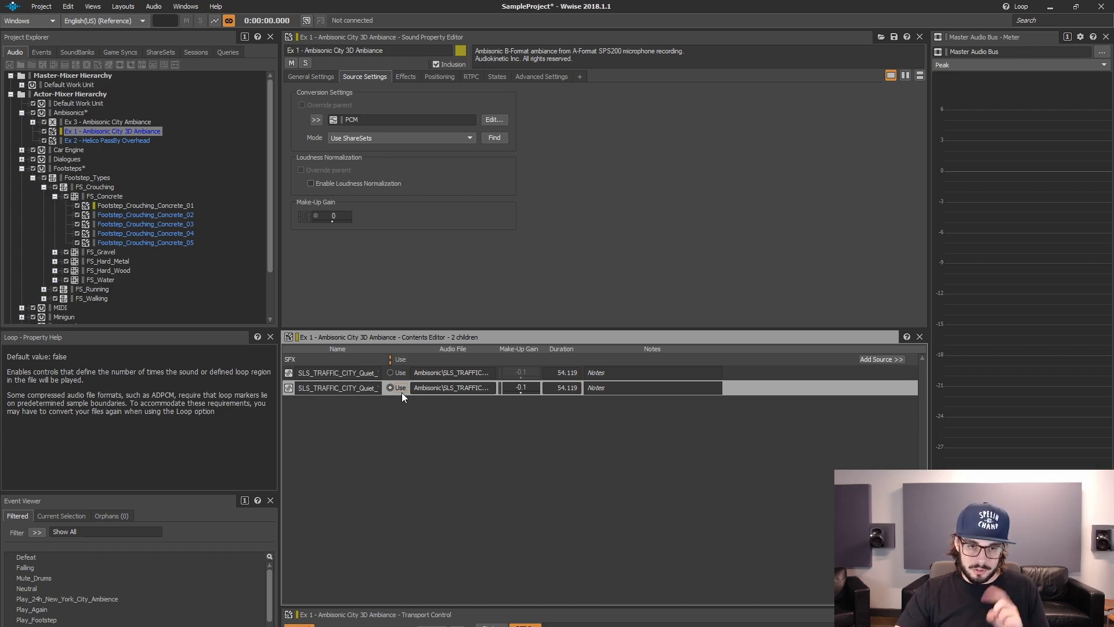
Override the duplicated source's parent conversion settings with the Default Work Unit Music ShareSet.
{"action": "double_click", "coordinate": [287, 388]}
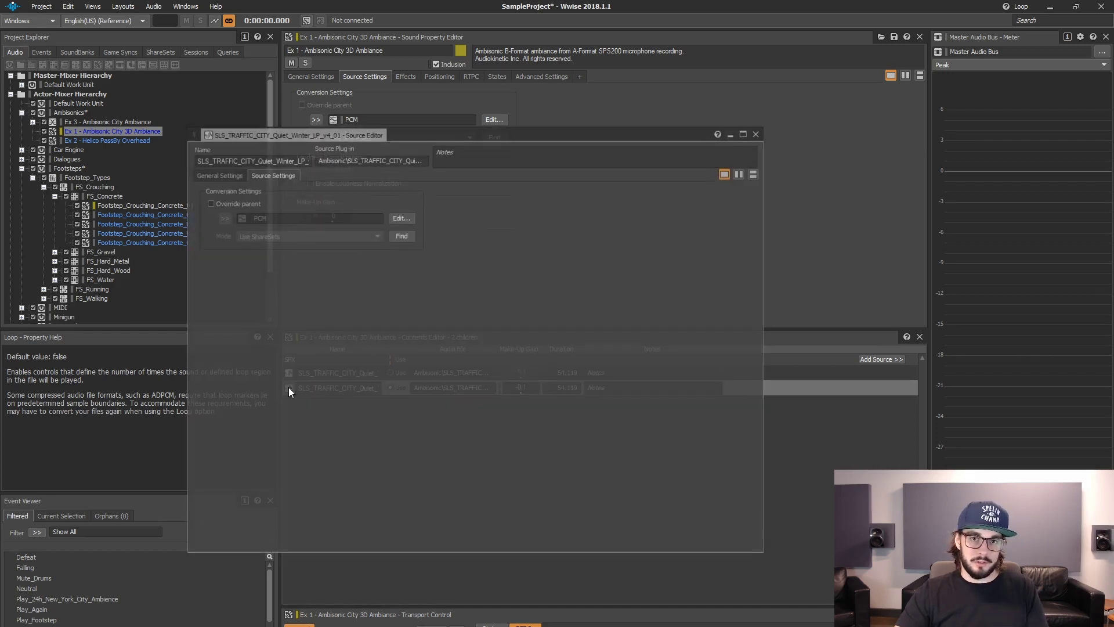
{"action": "left_click", "coordinate": [232, 203]}
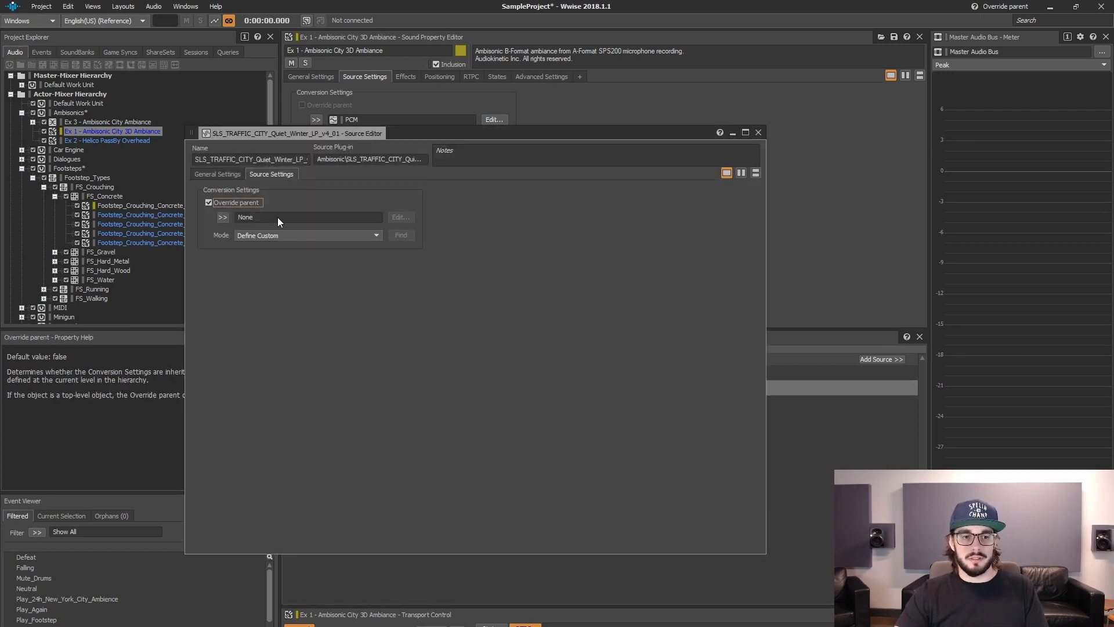
{"action": "left_click", "coordinate": [222, 217]}
{"action": "mouse_move", "coordinate": [293, 265]}
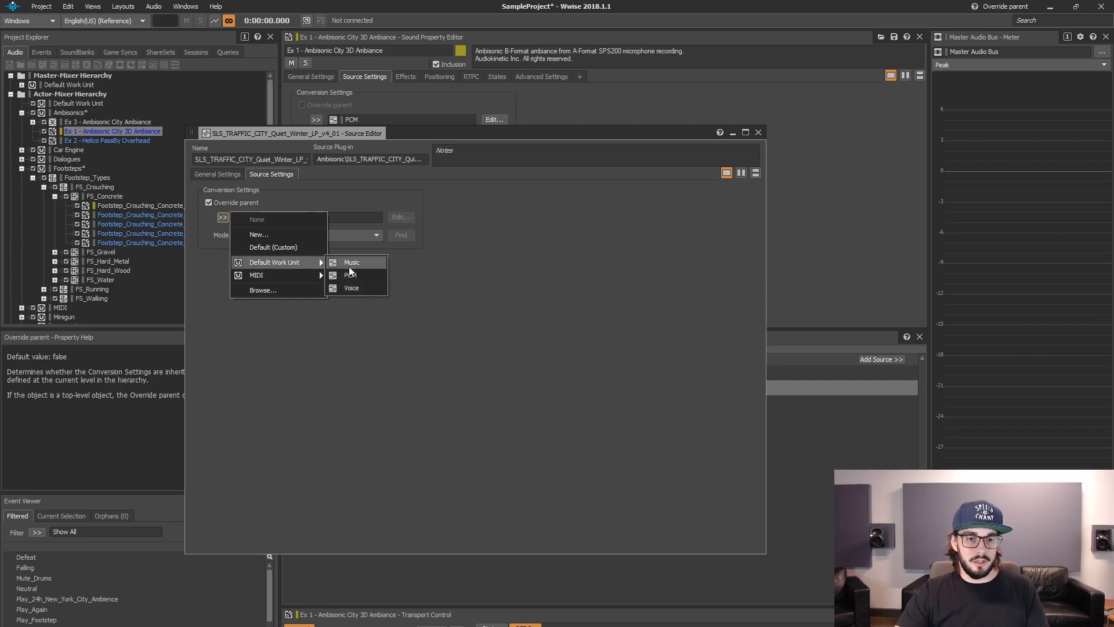
{"action": "left_click", "coordinate": [369, 261]}
Dock the Source Editor, toggle between the original and duplicate sources ending on the duplicate, then undock it.
{"action": "left_click_drag", "start_coordinate": [472, 133], "coordinate": [887, 174]}
{"action": "left_click", "coordinate": [390, 372]}
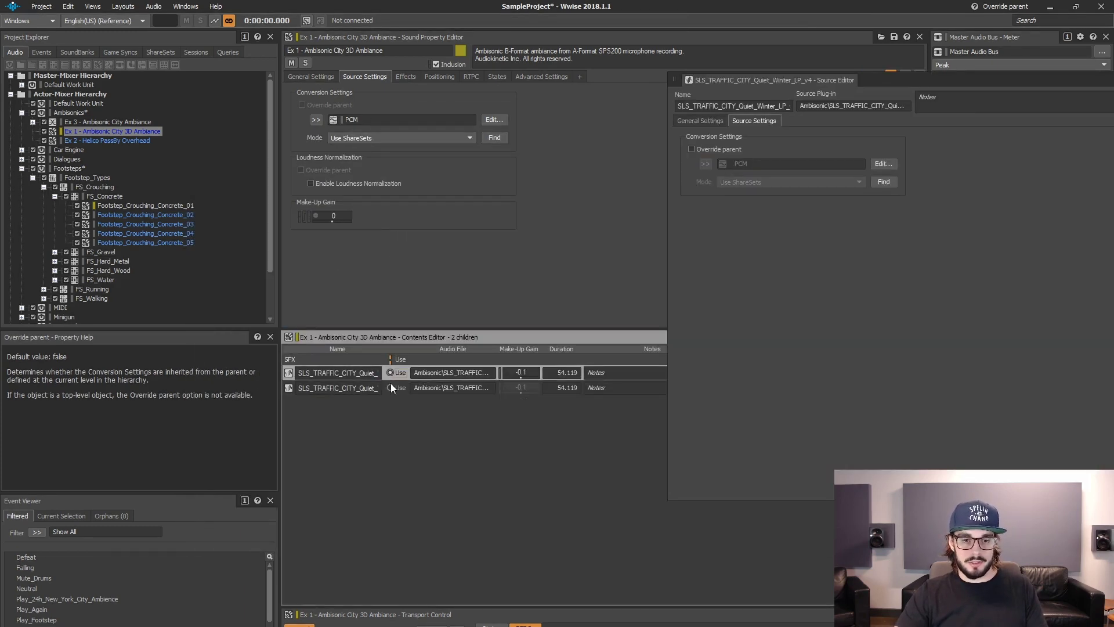
{"action": "left_click", "coordinate": [391, 388]}
{"action": "left_click", "coordinate": [390, 377]}
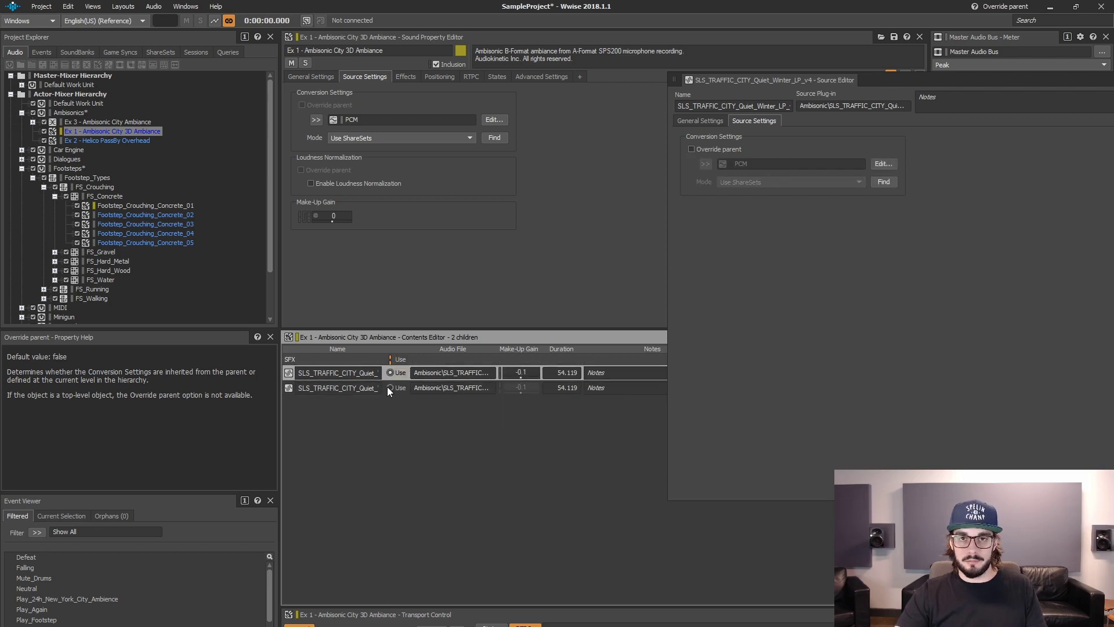
{"action": "left_click", "coordinate": [387, 386]}
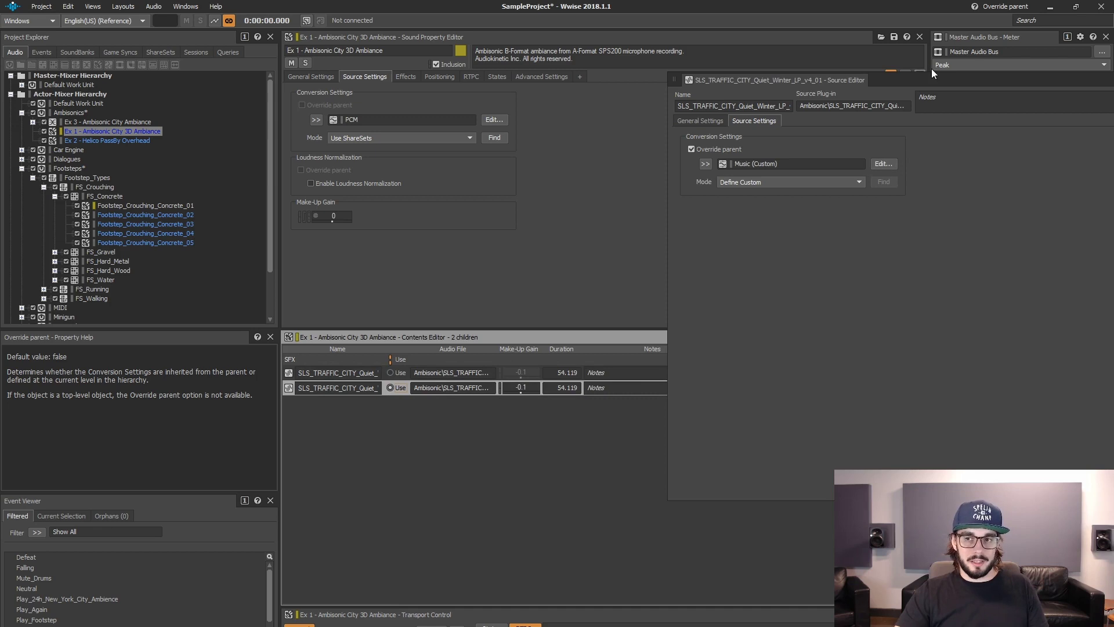
{"action": "left_click_drag", "start_coordinate": [931, 80], "coordinate": [380, 106]}
Close the floating Source Editor and set the original traffic source back as the one in use.
{"action": "left_click", "coordinate": [694, 102]}
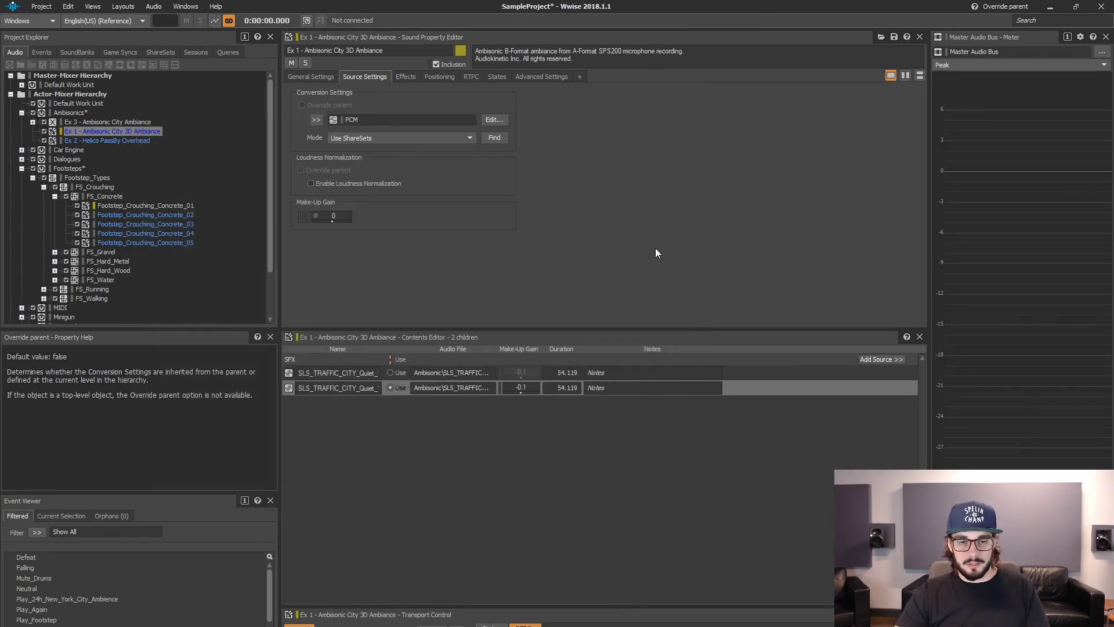
{"action": "left_click", "coordinate": [392, 371]}
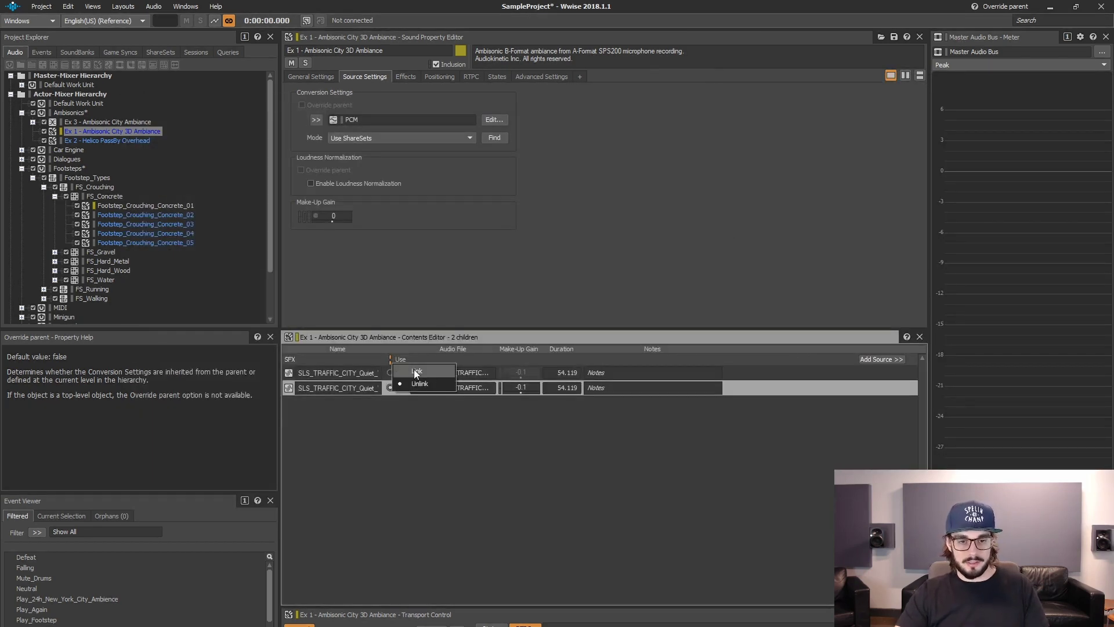
{"action": "left_click_drag", "start_coordinate": [419, 371], "coordinate": [596, 241]}
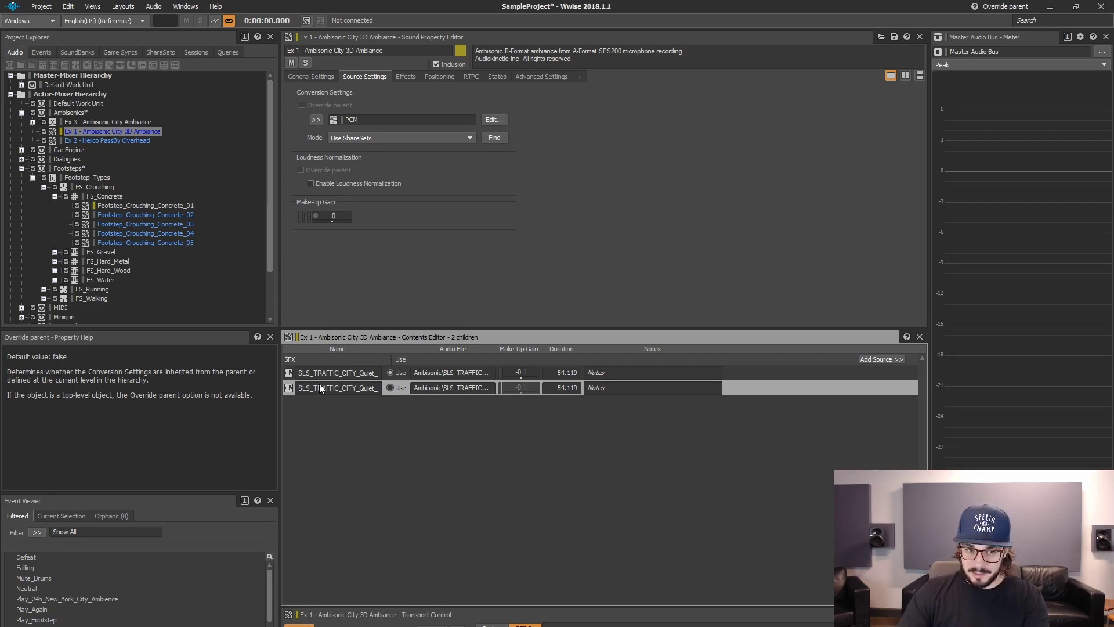
Trim the original source's start to about 10 s, leaving 44.327 s, and move the playhead near 20 s.
{"action": "double_click", "coordinate": [287, 373]}
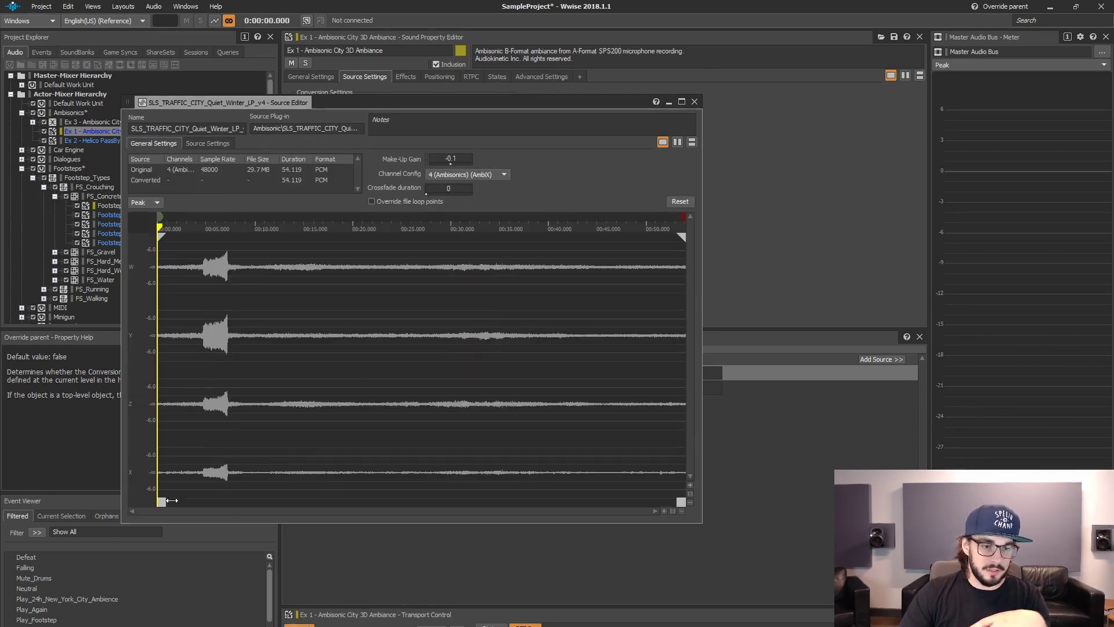
{"action": "left_click_drag", "start_coordinate": [161, 502], "coordinate": [257, 501]}
{"action": "left_click_drag", "start_coordinate": [254, 227], "coordinate": [358, 228]}
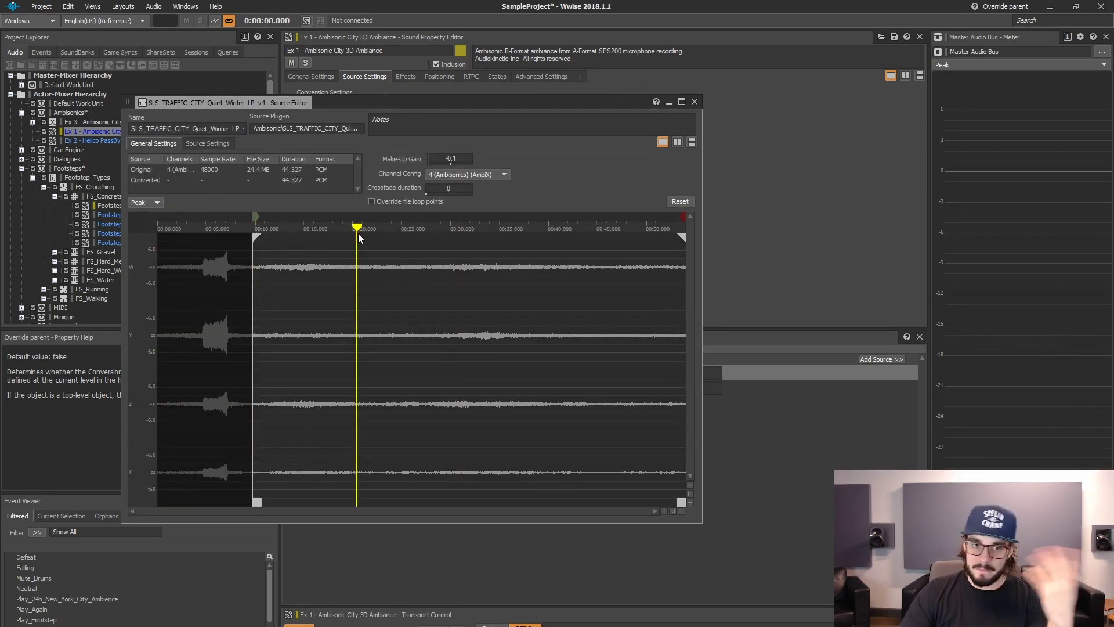